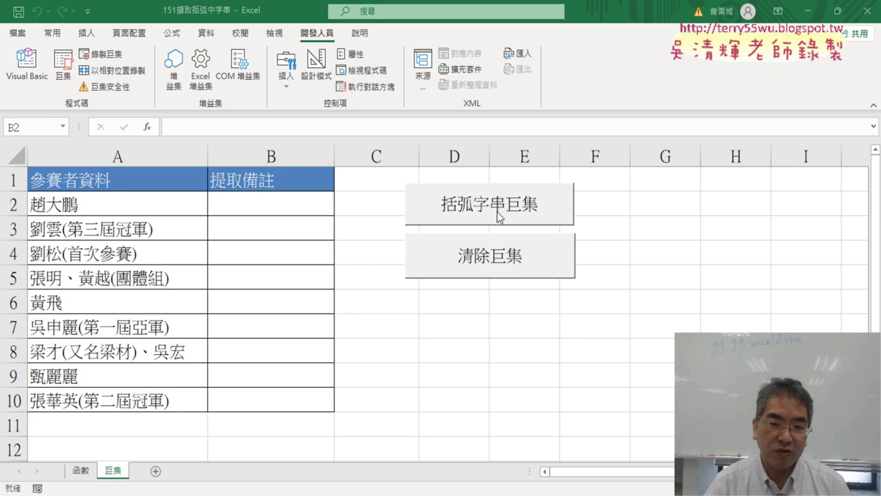
# - Run the 括弧字串巨集 and 清除巨集 buttons alternately, finishing with column B refilled with the bracketed text
pyautogui.click(499, 214)
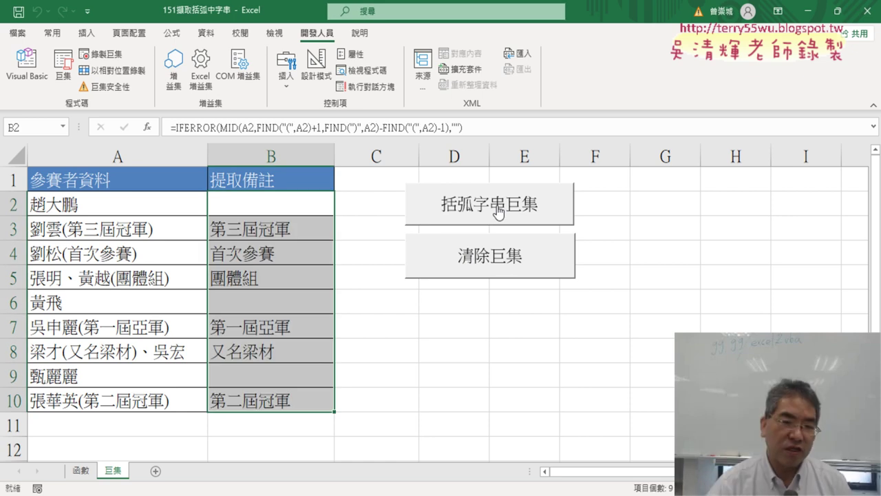
pyautogui.click(487, 269)
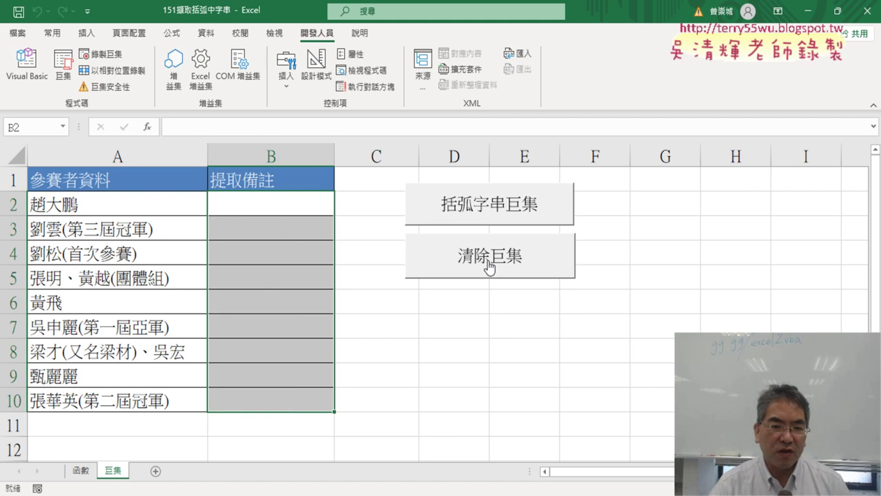
pyautogui.click(492, 210)
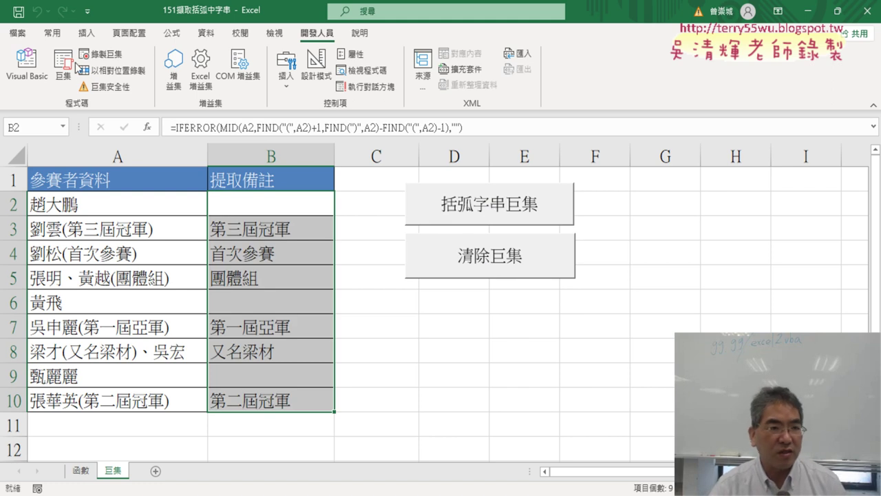
pyautogui.click(499, 261)
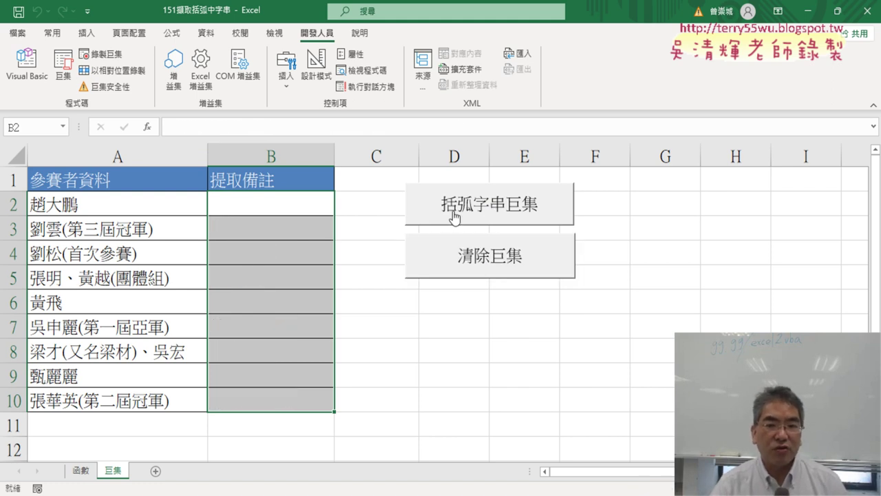
pyautogui.click(453, 217)
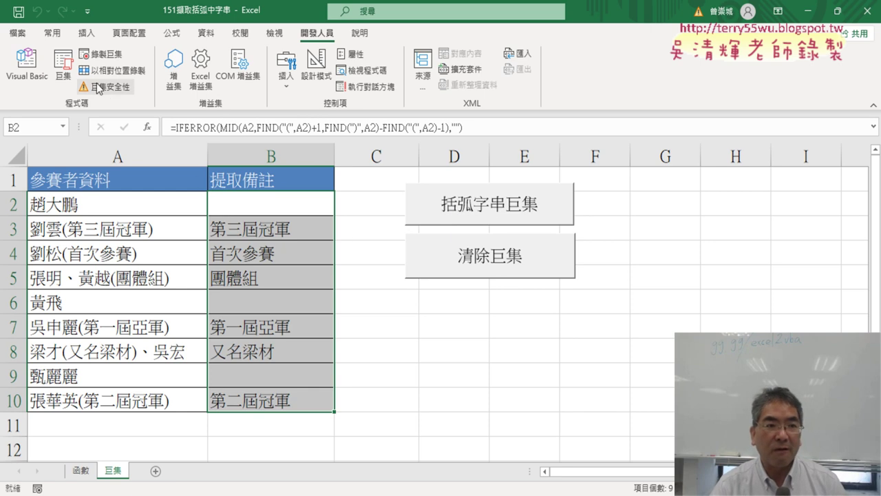
pyautogui.click(63, 69)
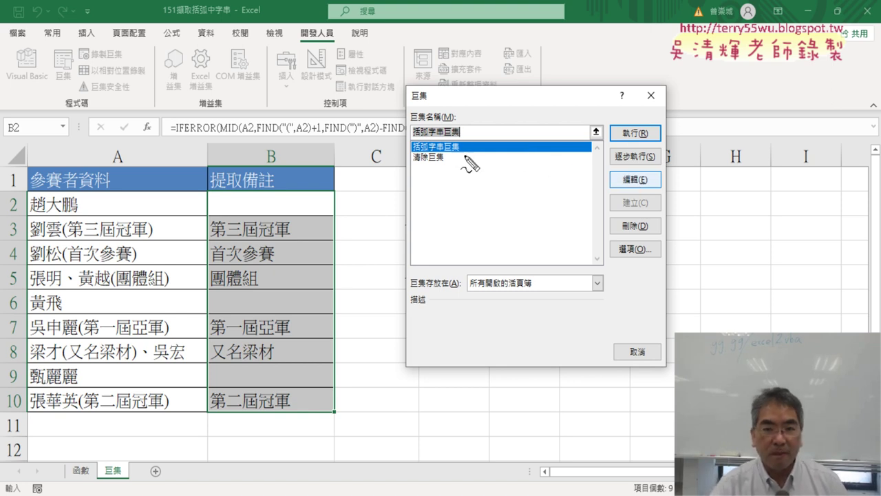
pyautogui.moveTo(461, 162)
pyautogui.mouseDown()
pyautogui.moveTo(471, 140)
pyautogui.moveTo(643, 190)
pyautogui.mouseUp()
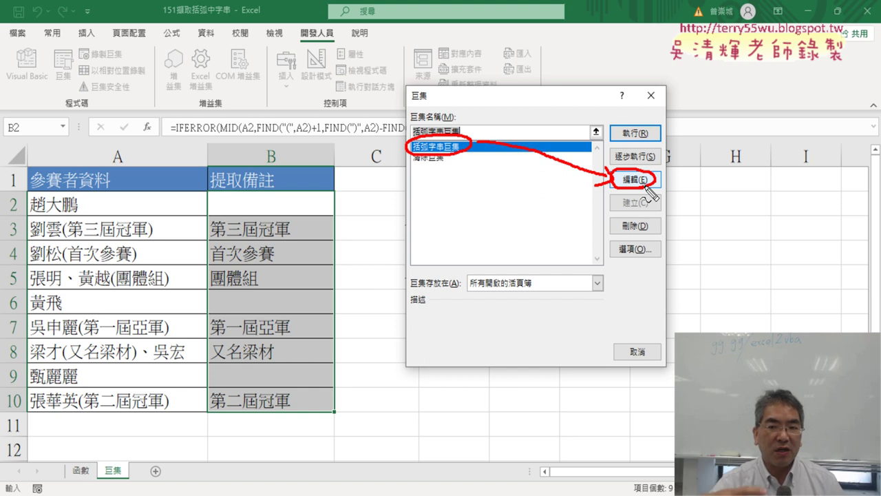
pyautogui.press('Escape')
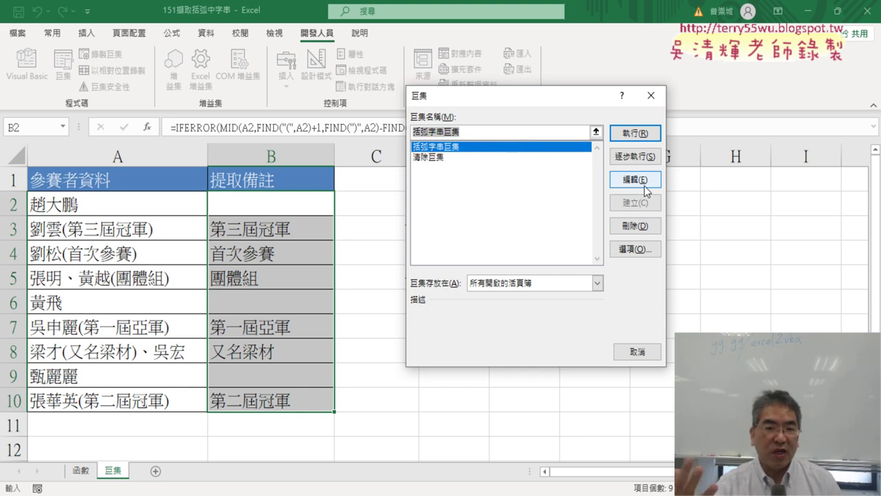
pyautogui.click(644, 186)
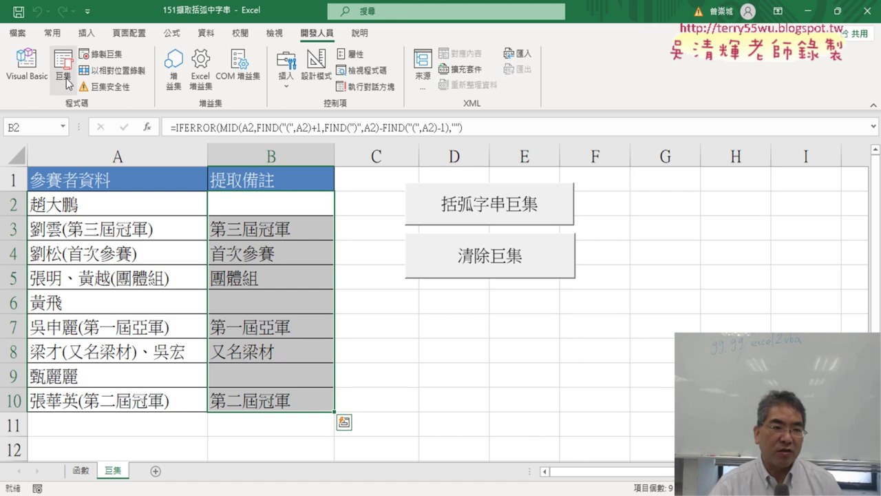
pyautogui.click(62, 72)
pyautogui.click(634, 179)
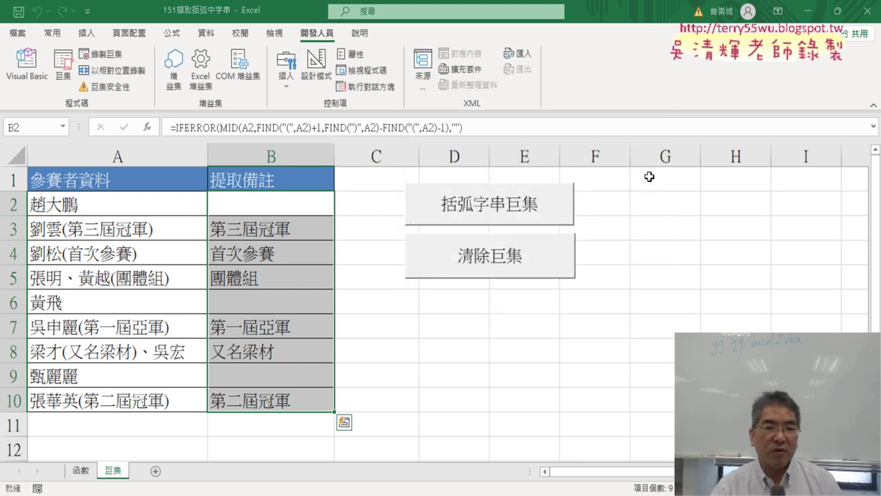
# - Open Module1's code in the VBA editor beside the worksheet and enlarge the project tree to show Module1
pyautogui.click(32, 76)
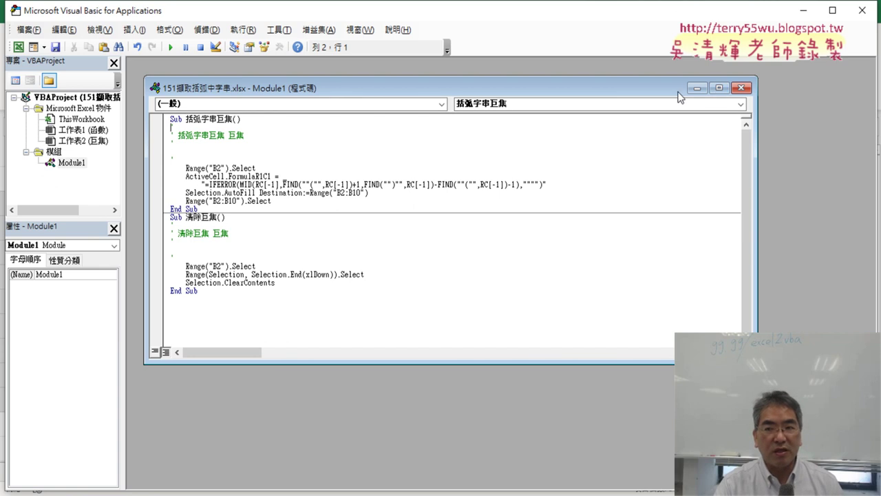
pyautogui.click(719, 89)
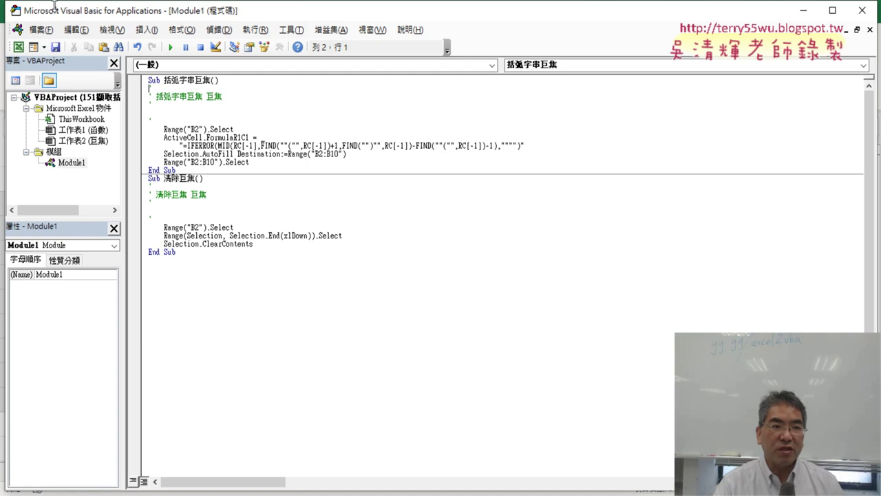
pyautogui.doubleClick(35, 17)
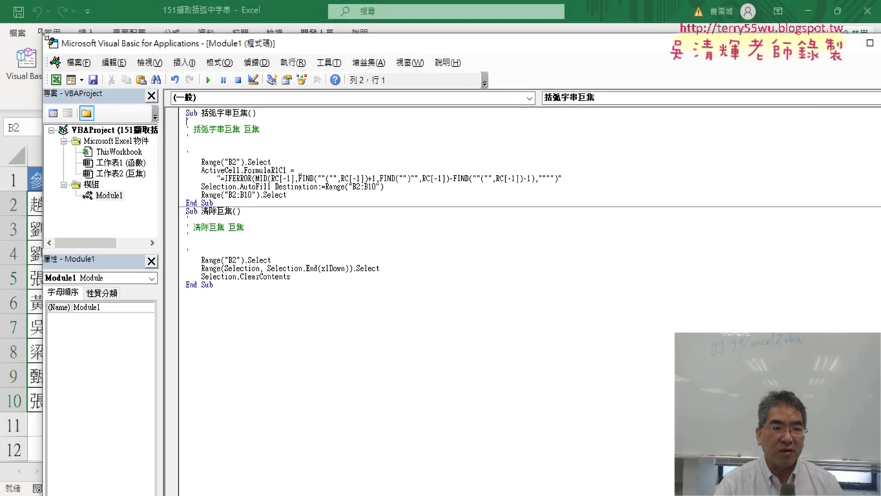
pyautogui.moveTo(46, 37)
pyautogui.mouseDown()
pyautogui.moveTo(356, 154)
pyautogui.moveTo(342, 83)
pyautogui.mouseUp()
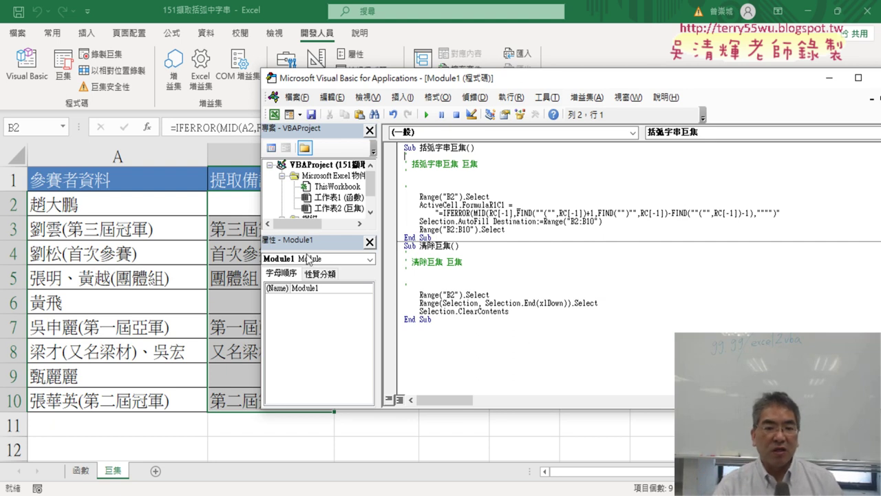
pyautogui.moveTo(318, 234); pyautogui.dragTo(318, 258)
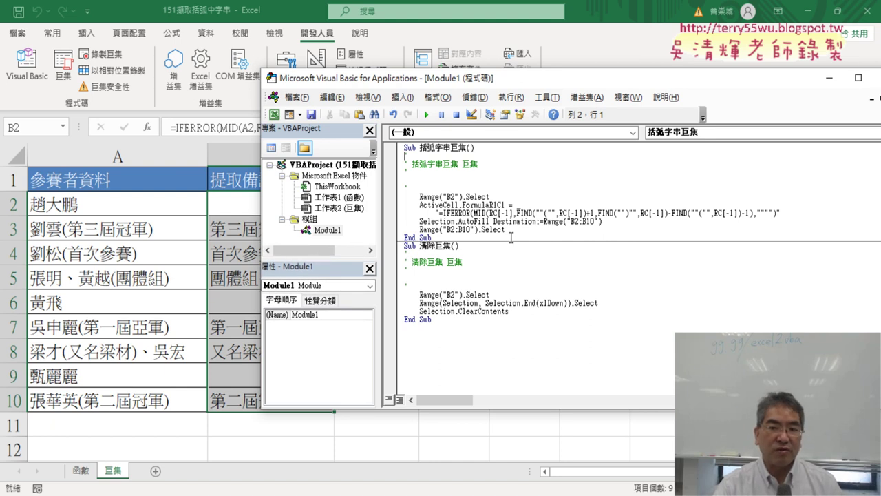
# - Set the code font size to 14 in the editor's Editor Format options
pyautogui.click(547, 97)
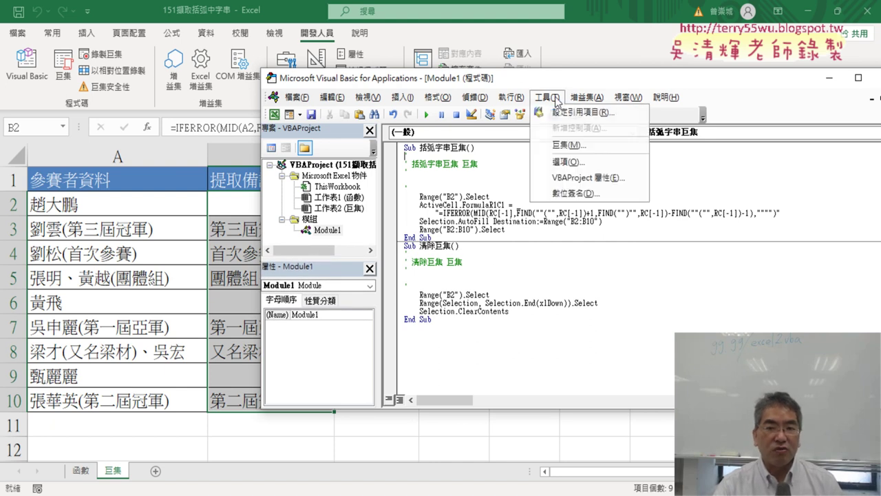
pyautogui.click(575, 163)
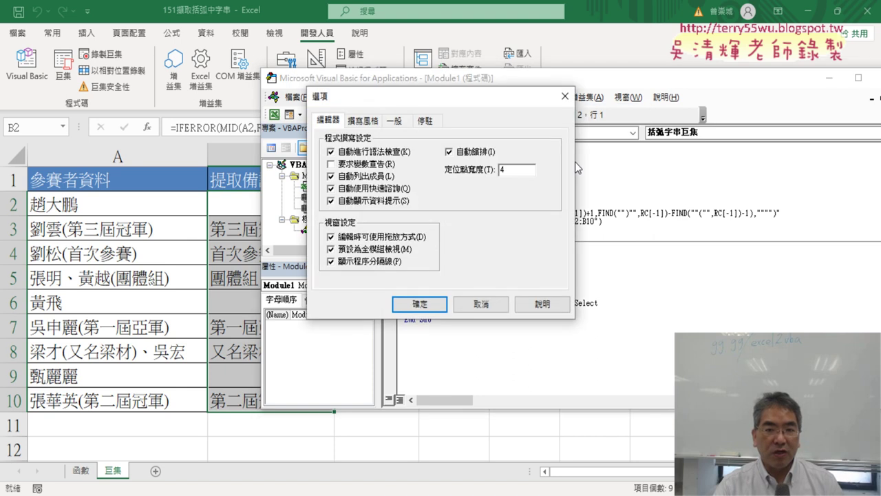
pyautogui.click(362, 121)
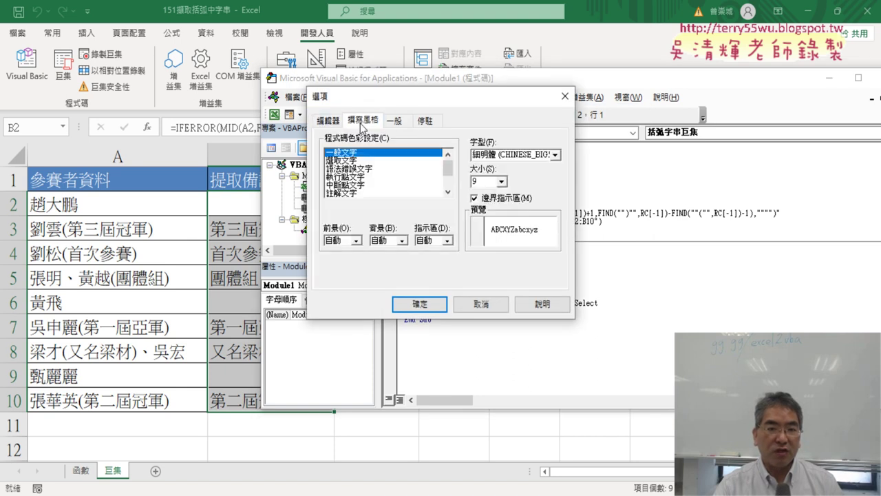
pyautogui.click(501, 182)
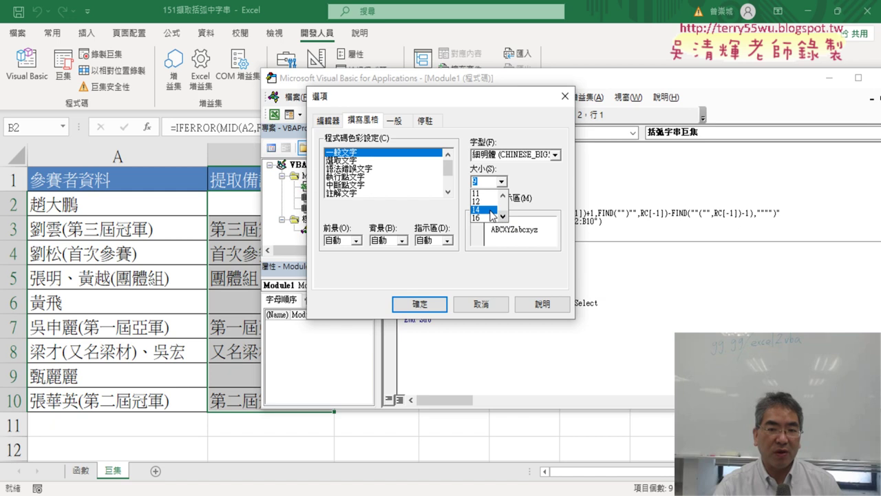
pyautogui.click(492, 209)
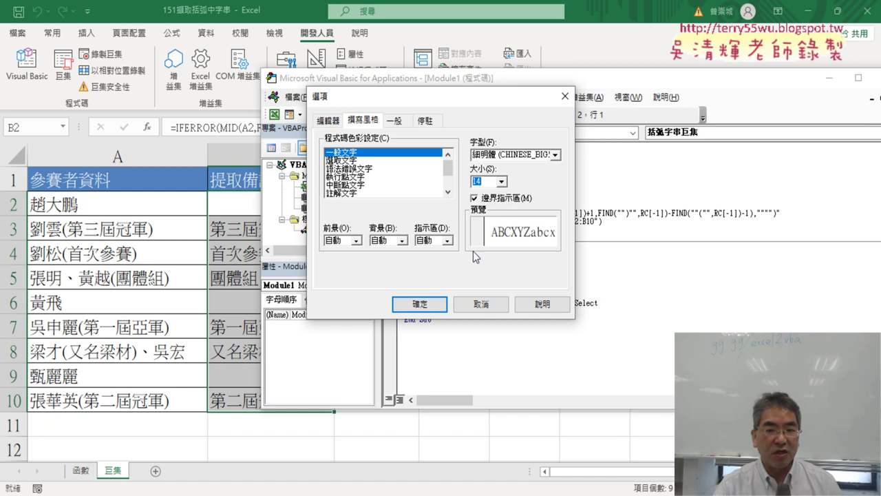
pyautogui.click(434, 304)
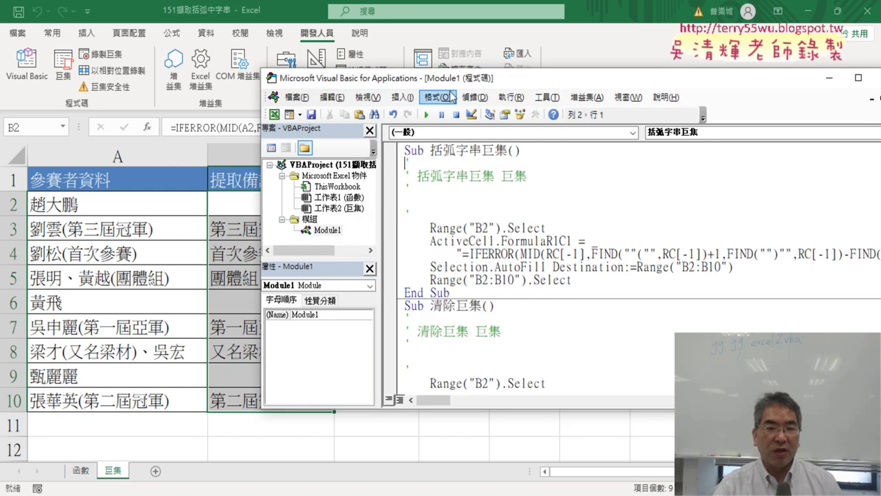
# - Widen the editor window and move it right so the sheet's macro buttons show
pyautogui.moveTo(451, 84); pyautogui.dragTo(333, 76)
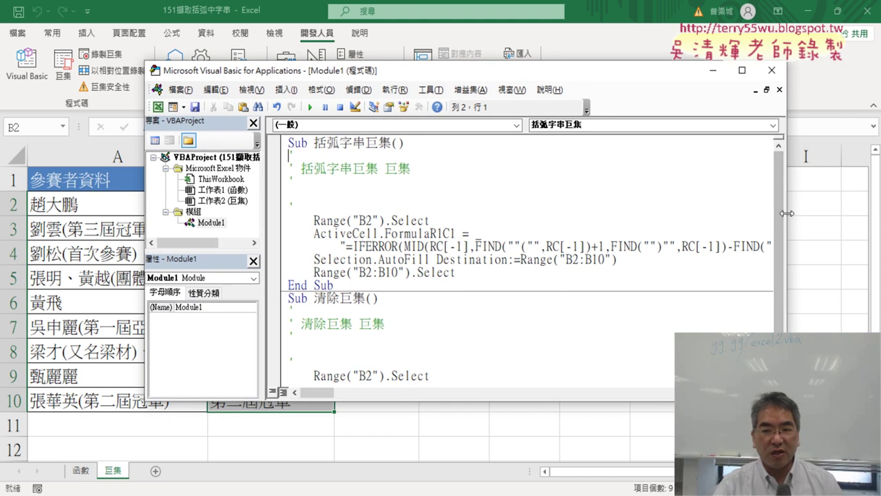
pyautogui.moveTo(784, 218)
pyautogui.mouseDown()
pyautogui.moveTo(837, 206)
pyautogui.moveTo(727, 199)
pyautogui.mouseUp()
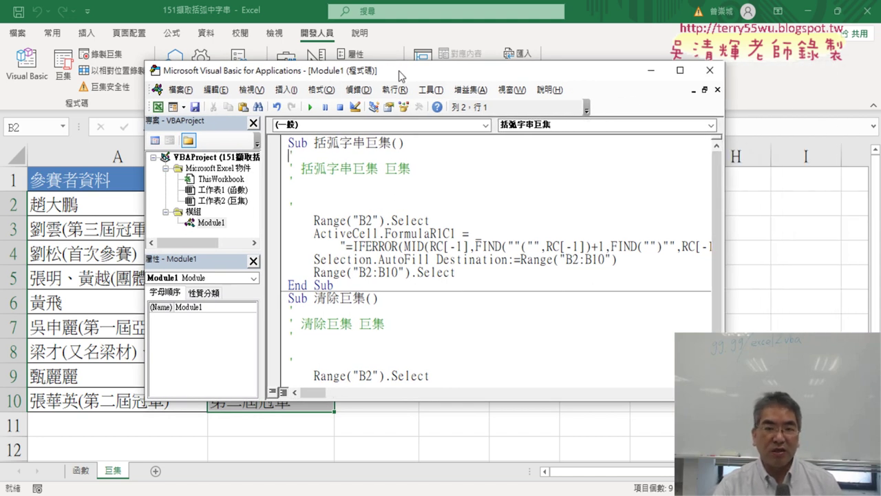
pyautogui.moveTo(397, 73); pyautogui.dragTo(803, 82)
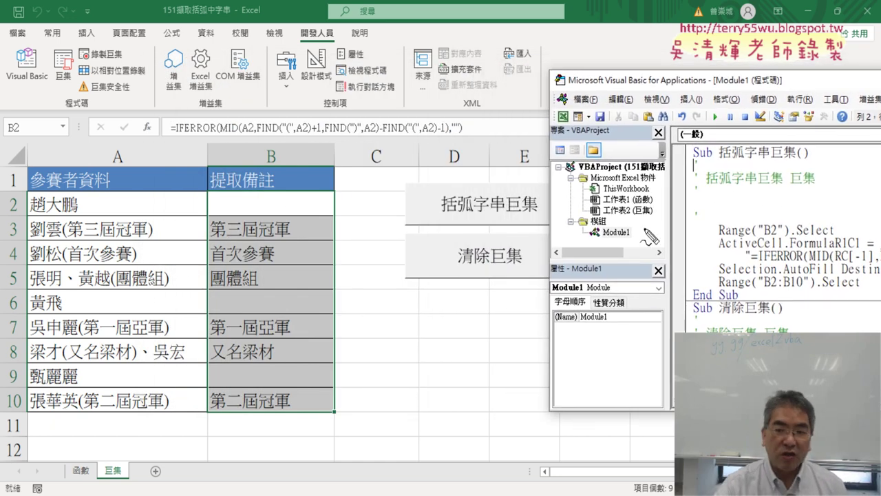
pyautogui.moveTo(629, 240)
pyautogui.mouseDown()
pyautogui.moveTo(583, 240)
pyautogui.moveTo(587, 227)
pyautogui.mouseUp()
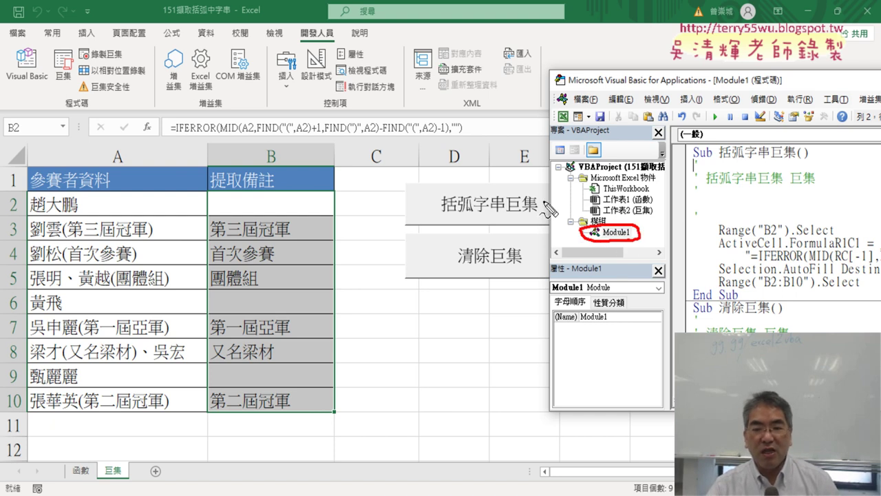
pyautogui.moveTo(531, 195); pyautogui.dragTo(575, 232)
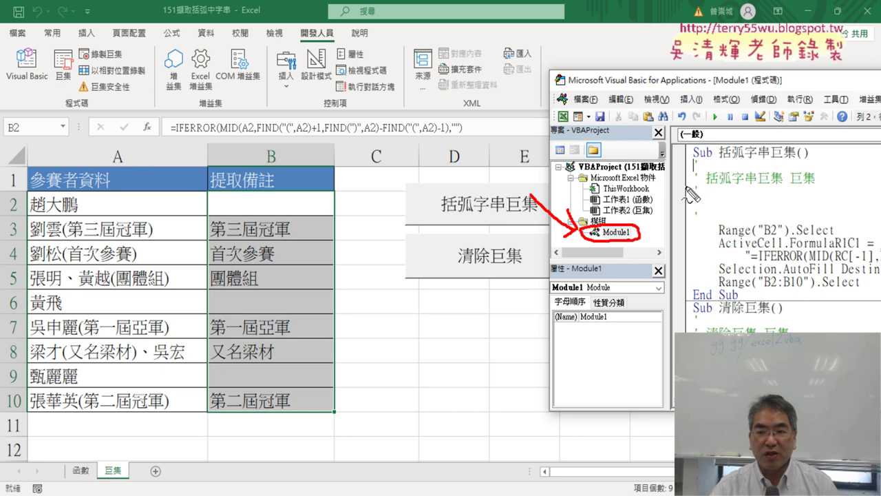
pyautogui.moveTo(449, 217); pyautogui.dragTo(537, 221)
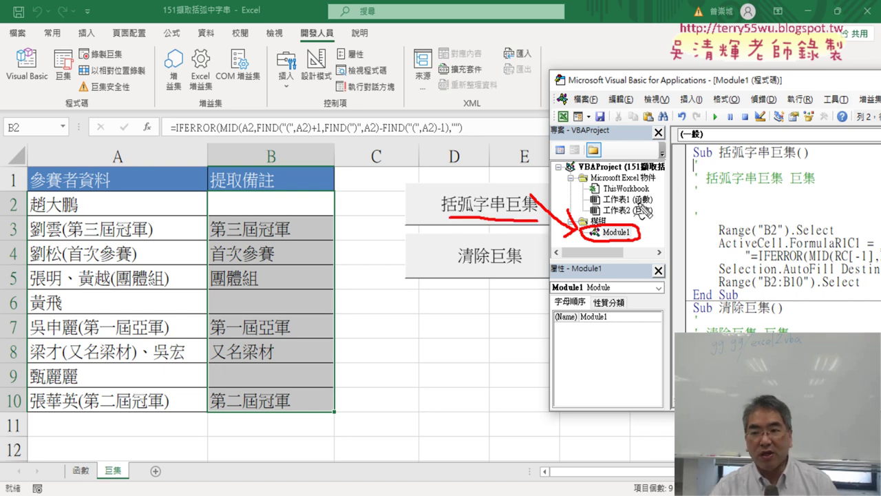
pyautogui.moveTo(693, 161); pyautogui.dragTo(794, 162)
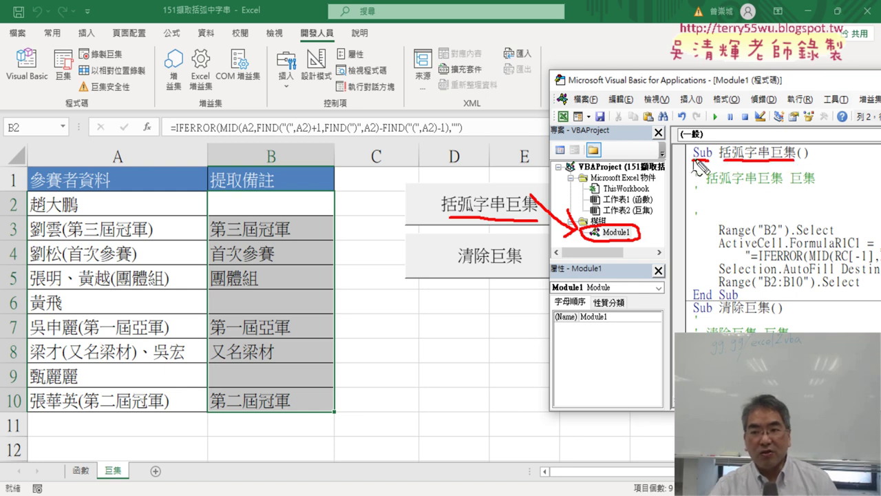
pyautogui.moveTo(688, 162); pyautogui.dragTo(715, 162)
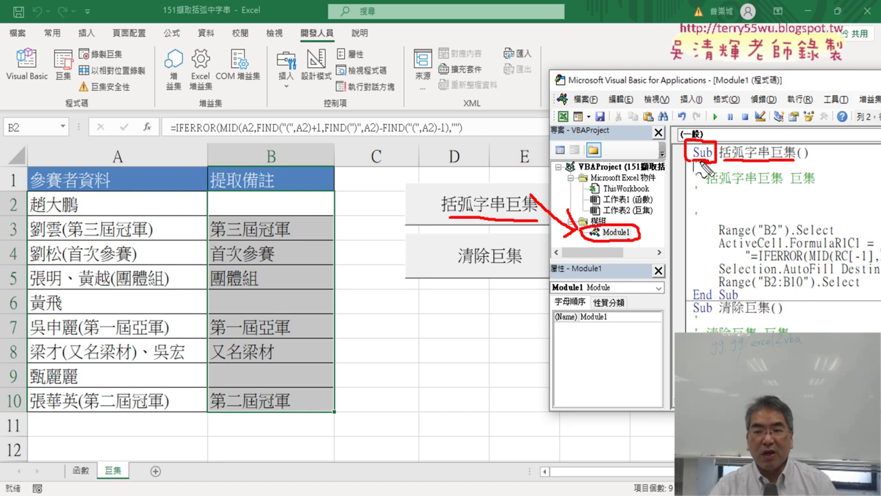
pyautogui.moveTo(738, 300)
pyautogui.mouseDown()
pyautogui.moveTo(687, 295)
pyautogui.moveTo(738, 299)
pyautogui.mouseUp()
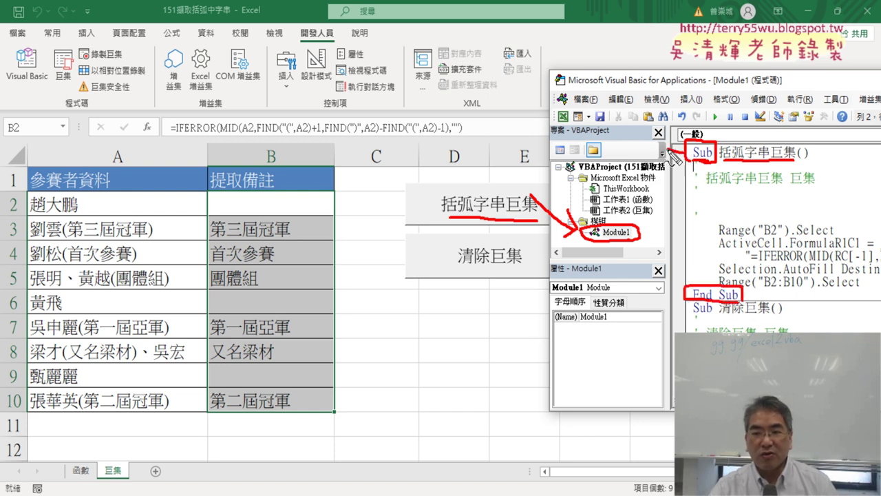
pyautogui.moveTo(681, 146); pyautogui.dragTo(687, 295)
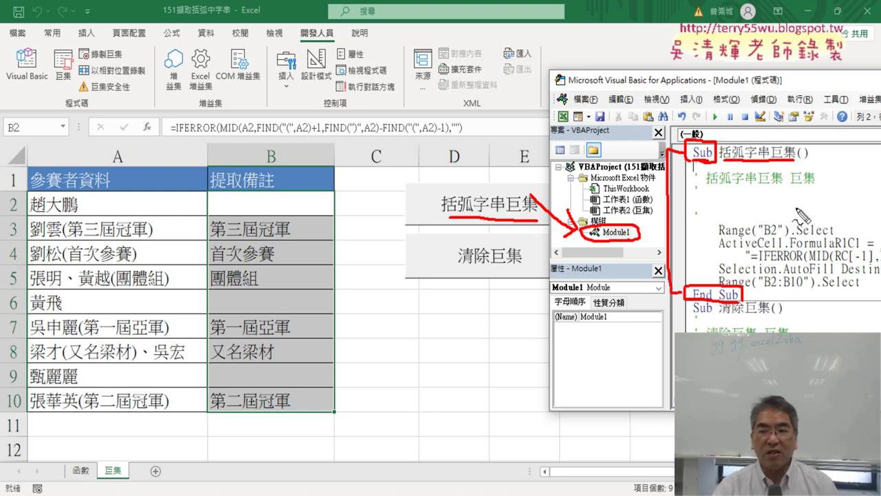
pyautogui.moveTo(693, 318); pyautogui.dragTo(769, 319)
pyautogui.moveTo(523, 264)
pyautogui.mouseDown()
pyautogui.moveTo(457, 263)
pyautogui.moveTo(684, 303)
pyautogui.moveTo(712, 317)
pyautogui.mouseUp()
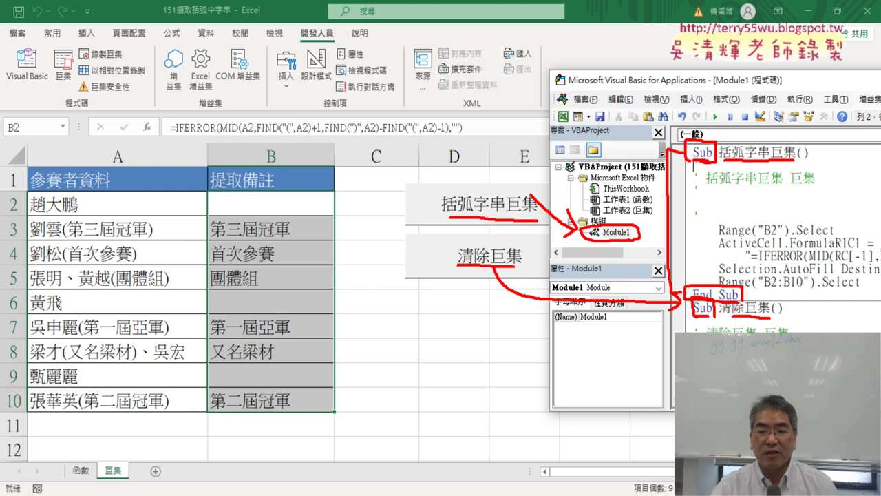
pyautogui.press('Escape')
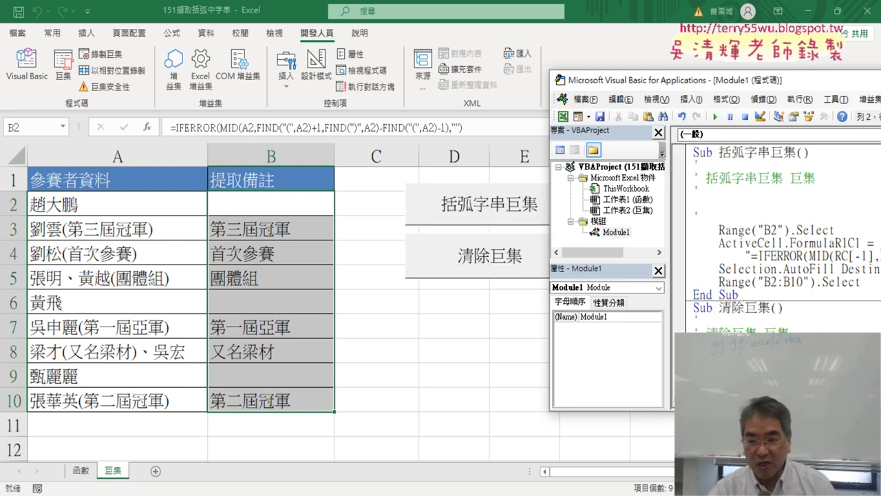
# - Annotate Module1 in the project tree and the Sub lines of both macros on screen
pyautogui.scroll(-2, 778, 234)
pyautogui.scroll(-1, 778, 234)
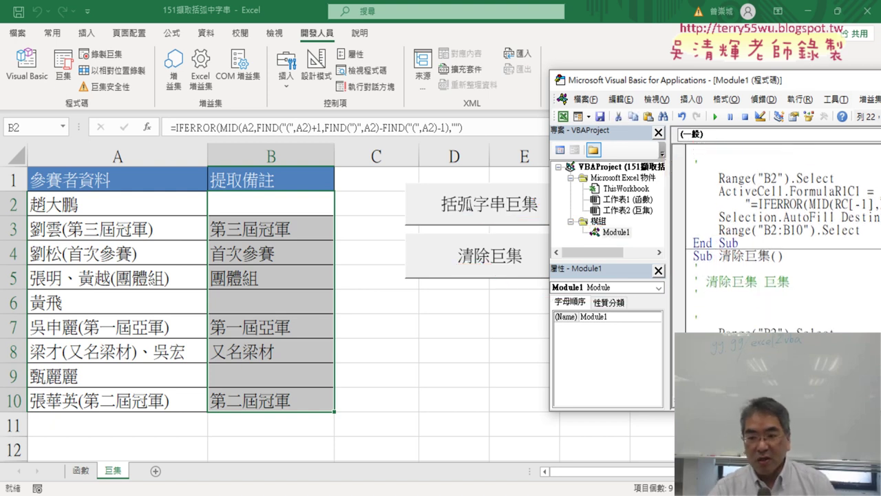
pyautogui.moveTo(791, 329); pyautogui.dragTo(691, 255)
pyautogui.scroll(1, 699, 296)
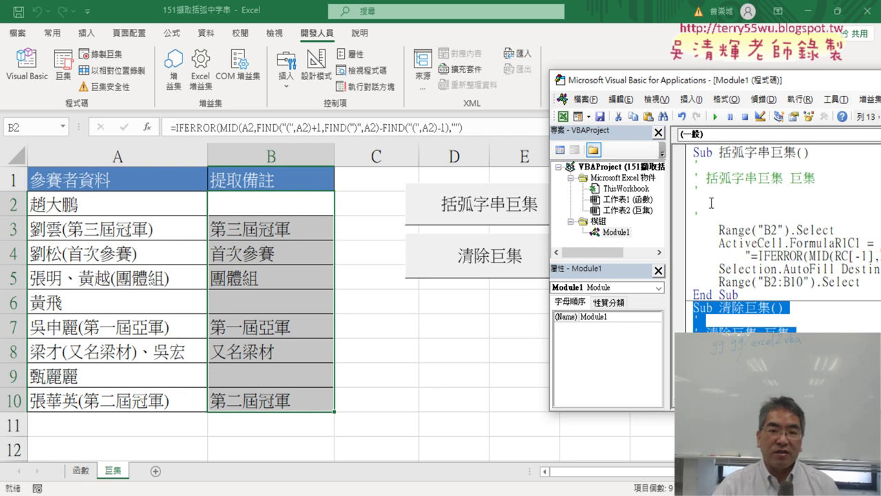
pyautogui.hotkey('ctrl', '2')
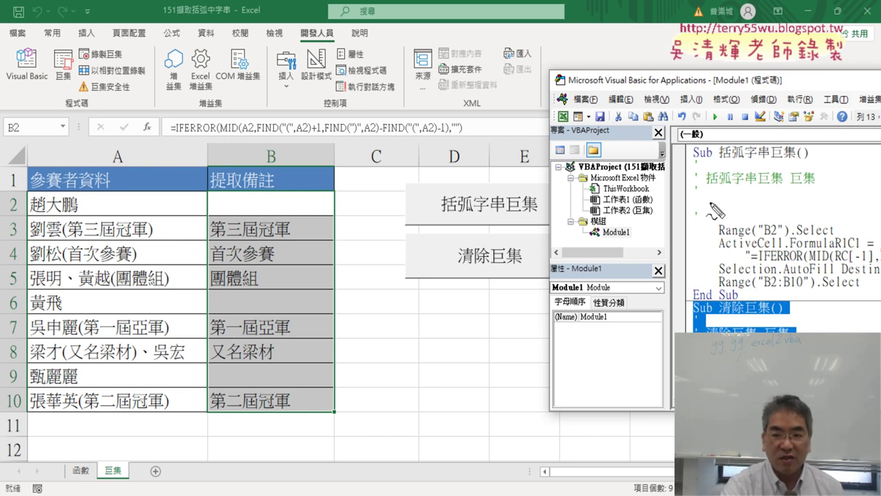
pyautogui.moveTo(640, 241)
pyautogui.mouseDown()
pyautogui.moveTo(604, 223)
pyautogui.moveTo(639, 238)
pyautogui.mouseUp()
pyautogui.moveTo(693, 159); pyautogui.dragTo(711, 157)
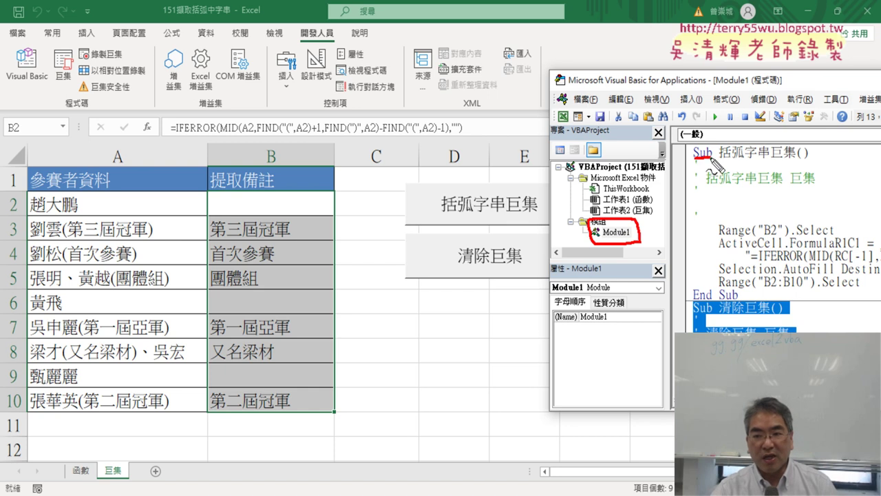
pyautogui.moveTo(694, 318); pyautogui.dragTo(714, 318)
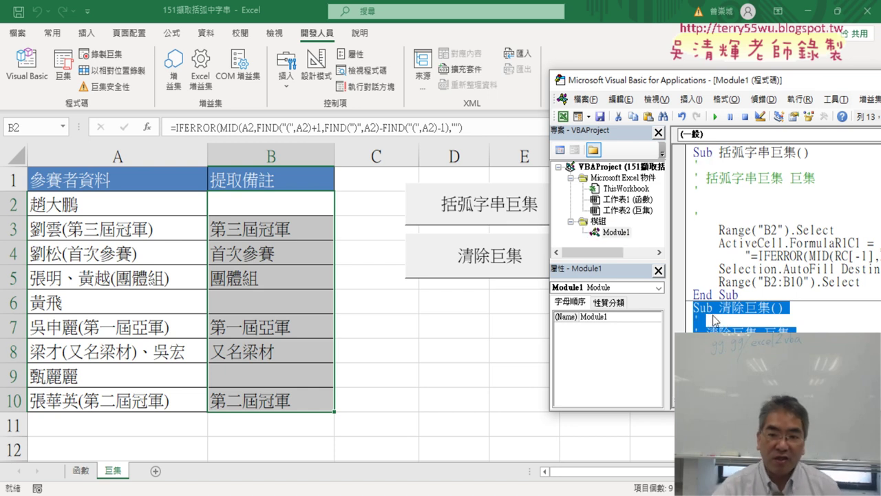
pyautogui.press('Escape')
# - Delete the recorded comment lines under Sub 括弧字串巨集
pyautogui.moveTo(659, 86); pyautogui.dragTo(432, 86)
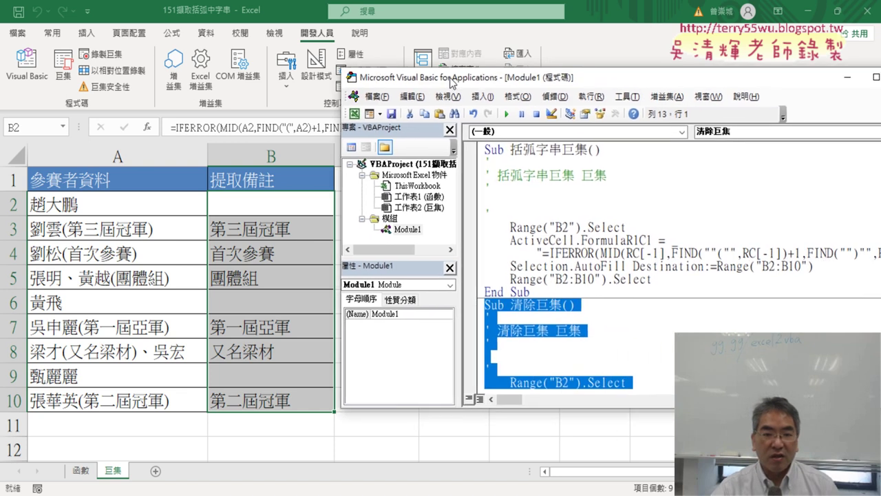
pyautogui.click(487, 210)
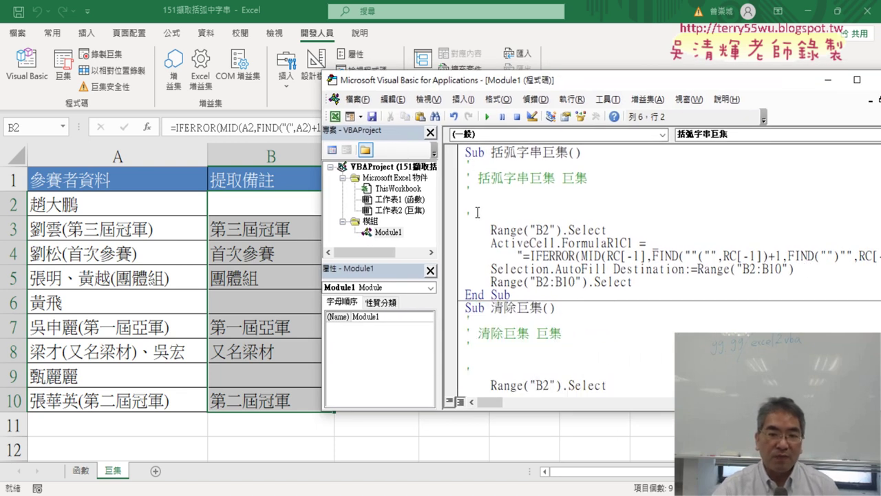
pyautogui.moveTo(477, 213); pyautogui.dragTo(463, 164)
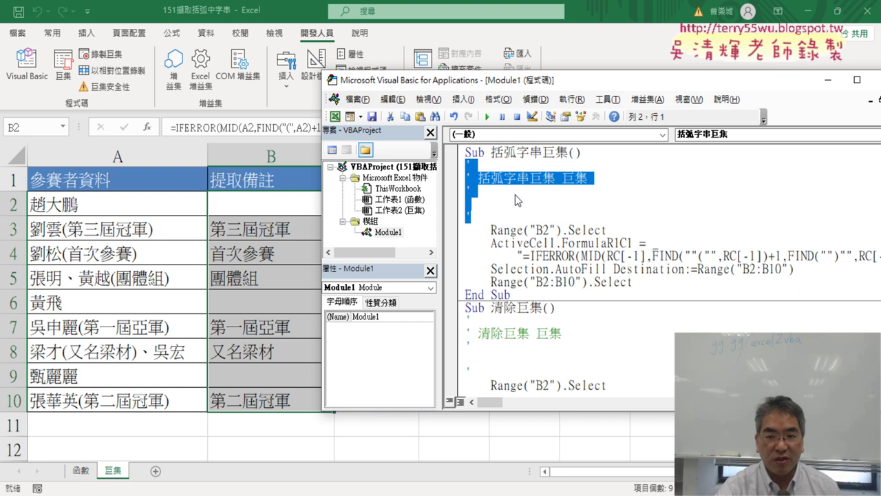
pyautogui.press('Delete')
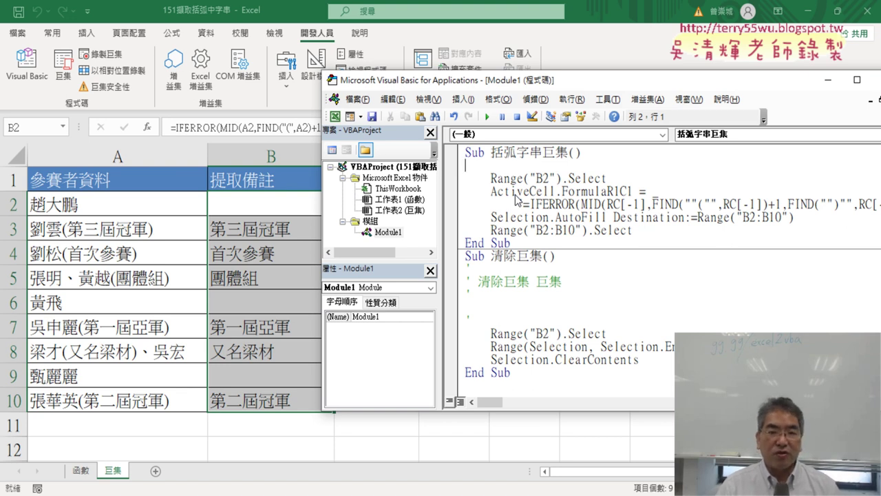
pyautogui.moveTo(613, 80); pyautogui.dragTo(687, 73)
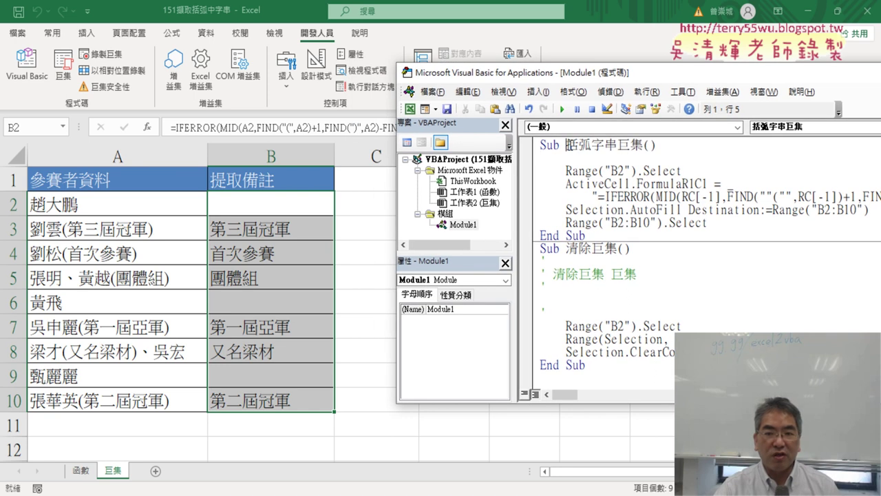
pyautogui.moveTo(566, 146); pyautogui.dragTo(645, 151)
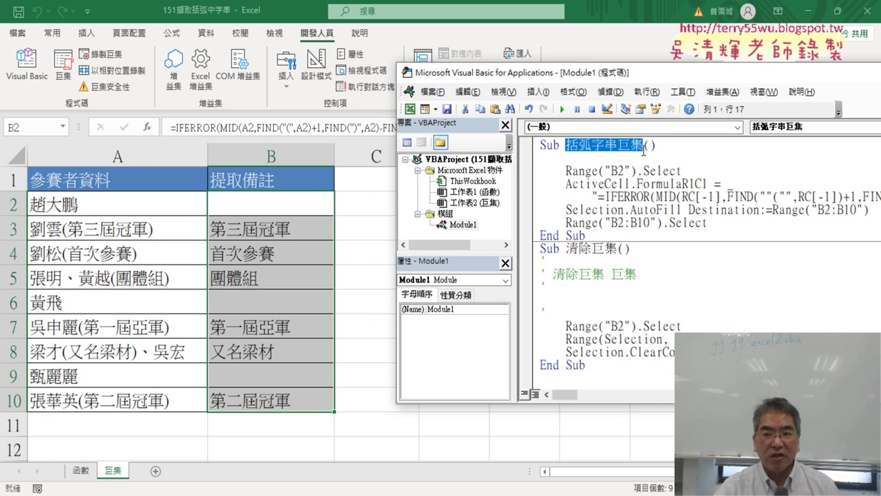
# - Type the comment '1.游標放在B2 on the blank line above Range("B2").Select
pyautogui.click(596, 162)
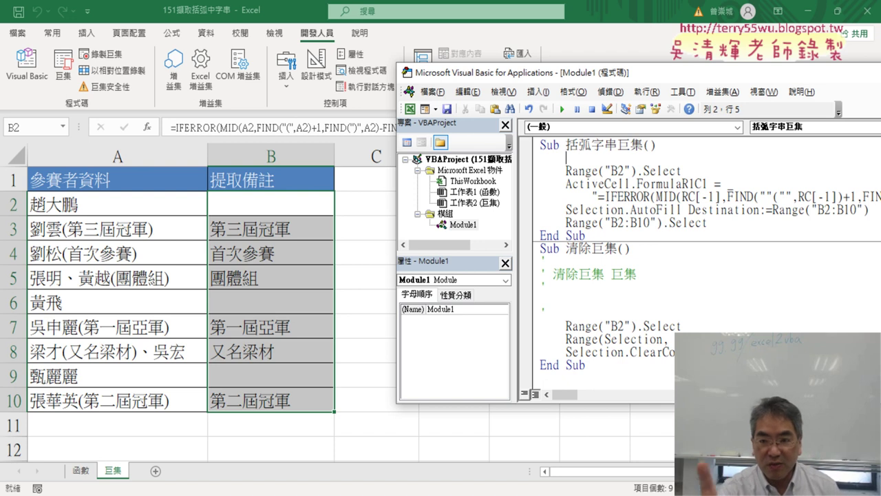
pyautogui.write('ㄎ')
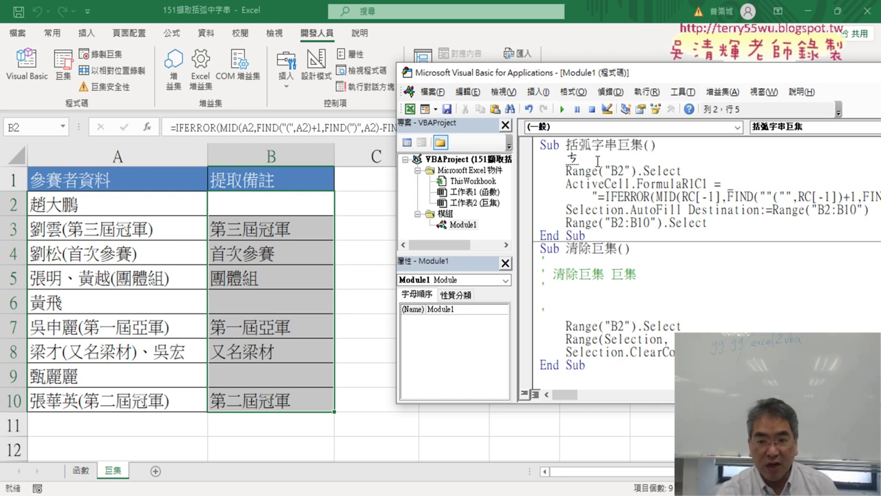
pyautogui.write("'1.")
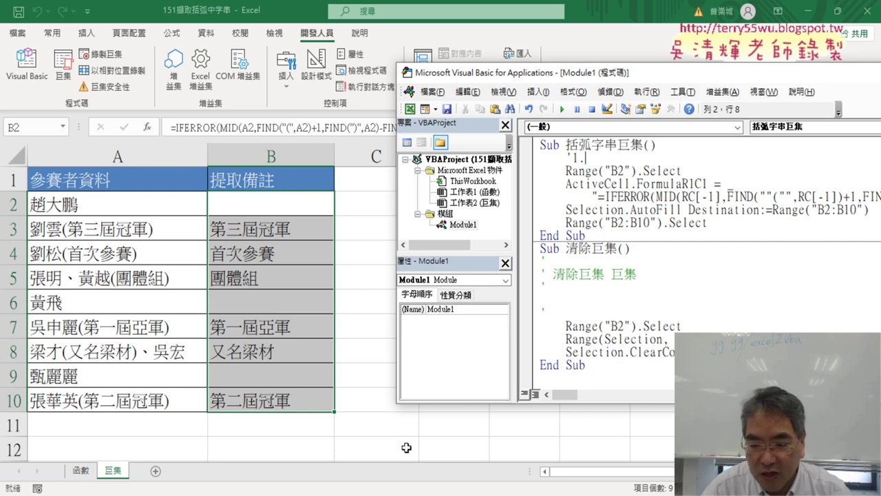
pyautogui.write('二')
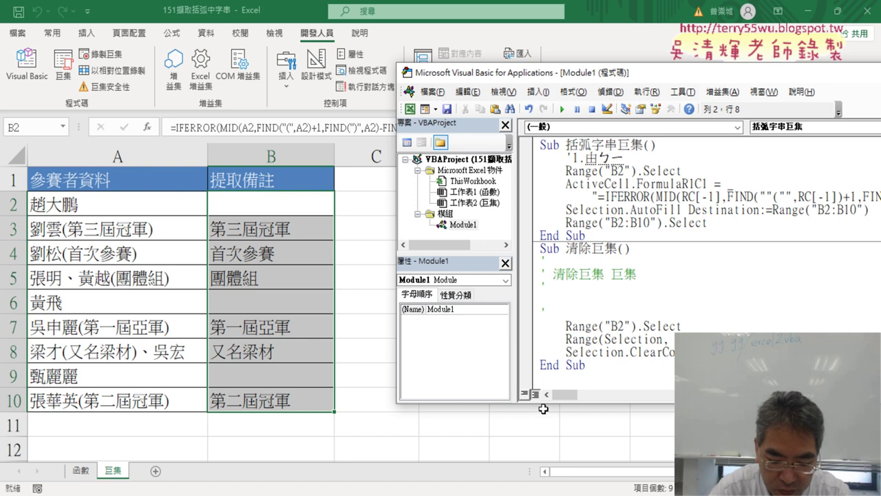
pyautogui.write('游標')
pyautogui.write('放')
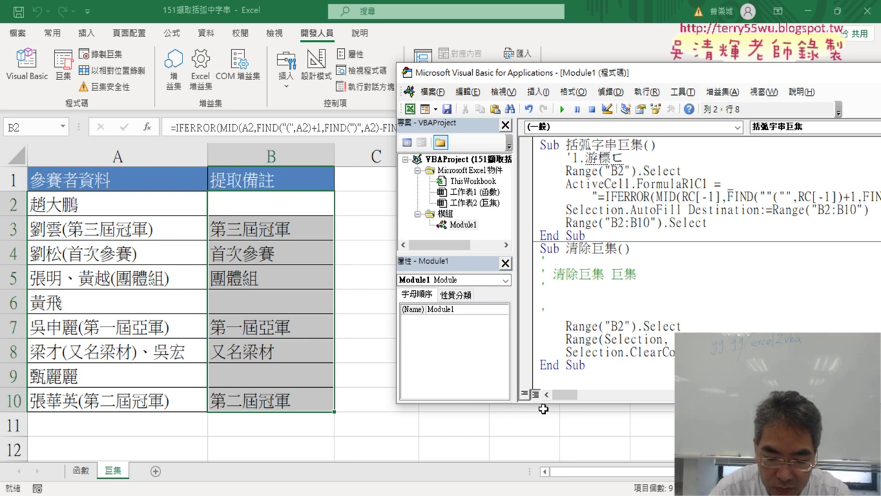
pyautogui.write('在B')
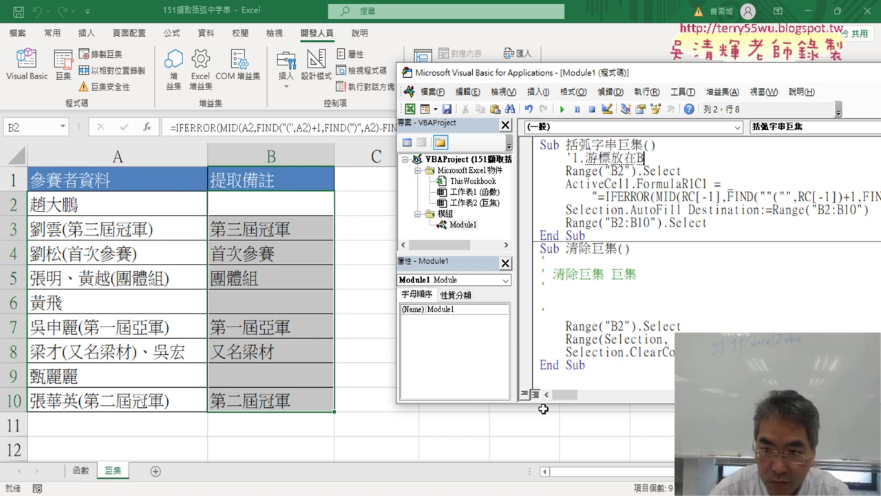
pyautogui.write('2')
pyautogui.press('Return')
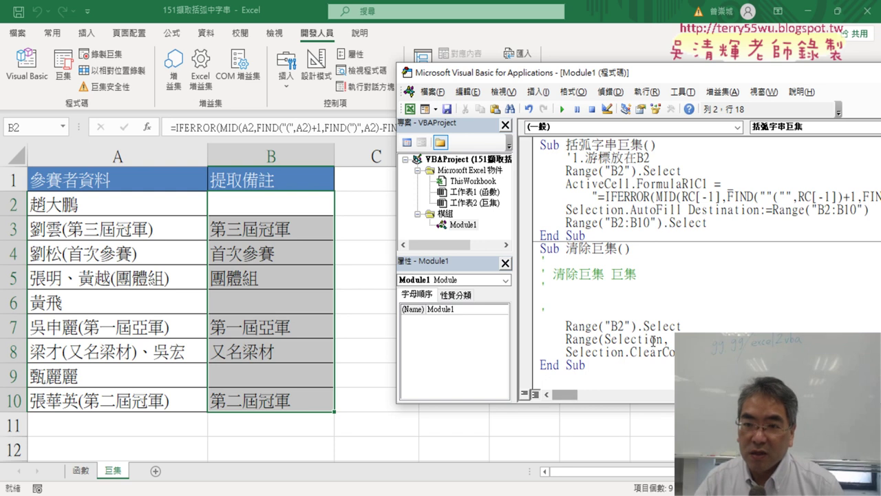
# - Highlight the Range("B2") and Select parts of that line, ending at its end
pyautogui.click(678, 210)
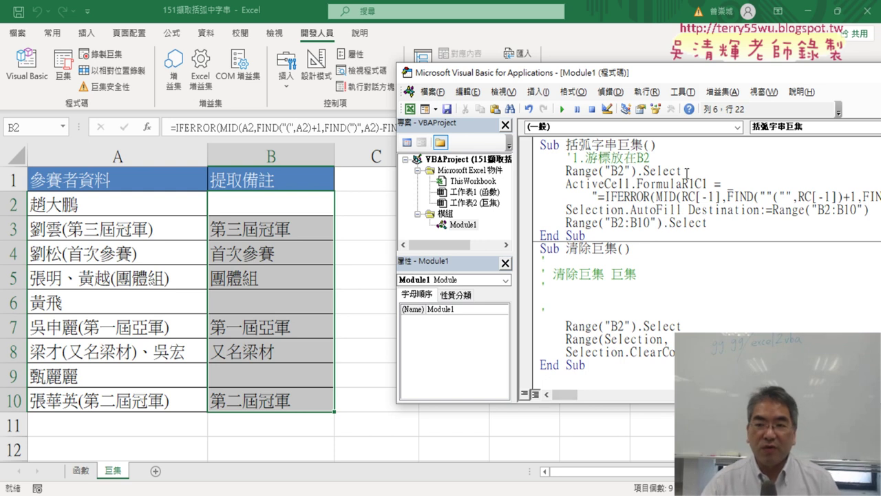
pyautogui.moveTo(692, 171); pyautogui.dragTo(567, 170)
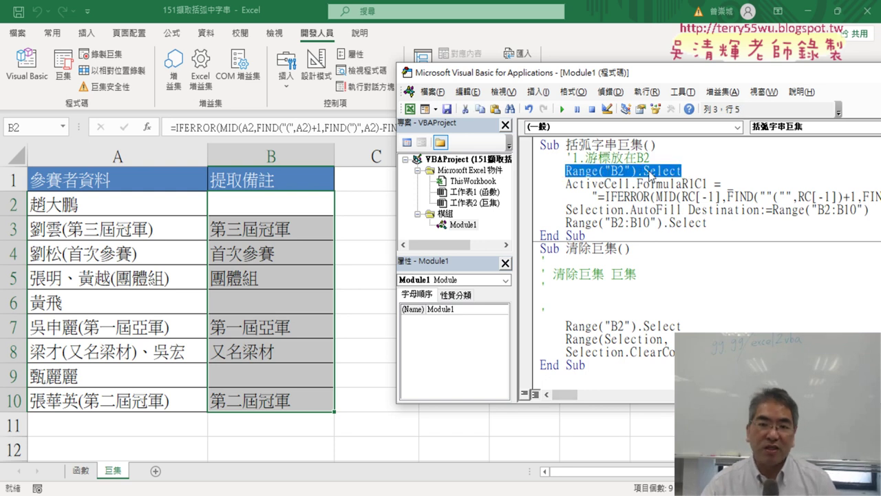
pyautogui.click(578, 172)
pyautogui.moveTo(567, 172); pyautogui.dragTo(637, 171)
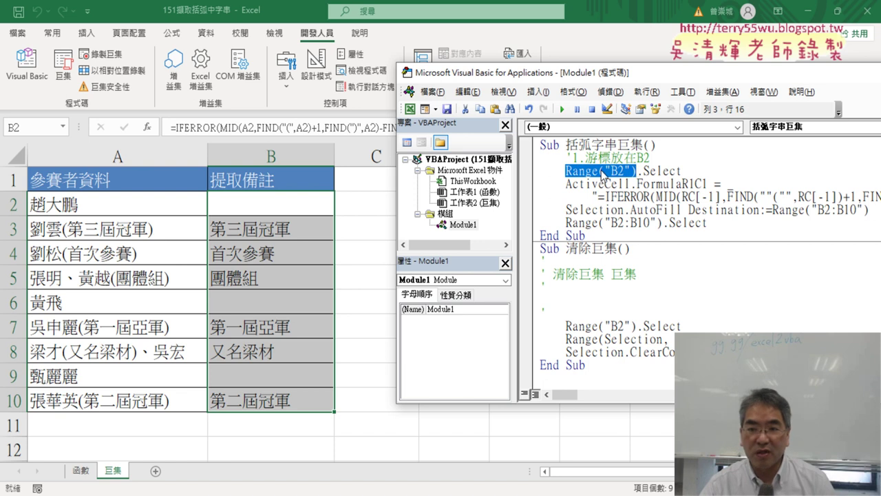
pyautogui.moveTo(691, 171); pyautogui.dragTo(637, 171)
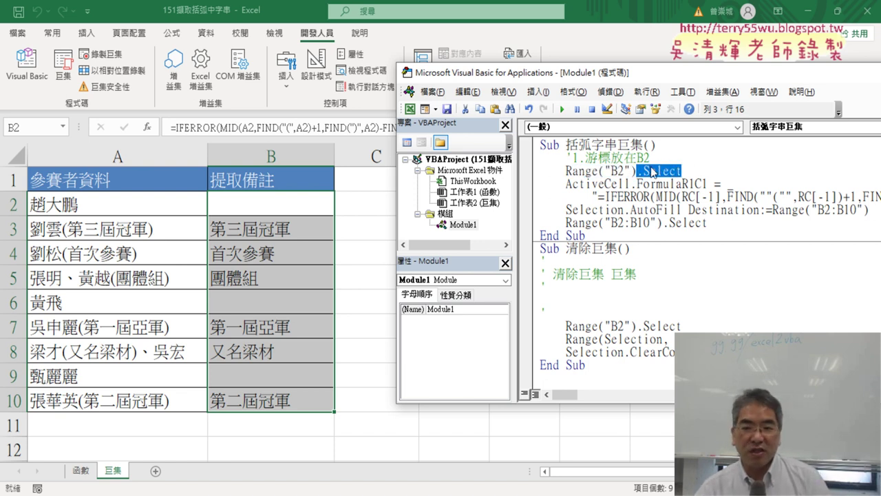
pyautogui.click(697, 172)
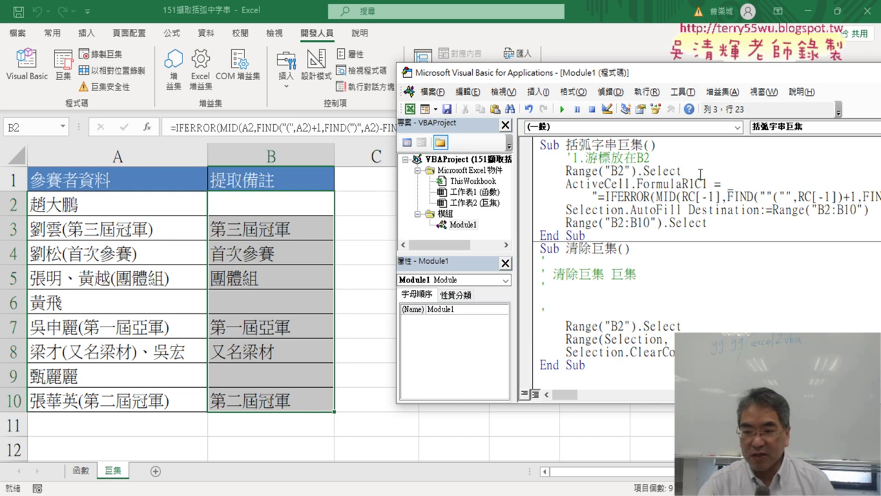
# - Insert '2.輸入公式 on a new line above ActiveCell.FormulaR1C1, removing a stray slash
pyautogui.press('Return')
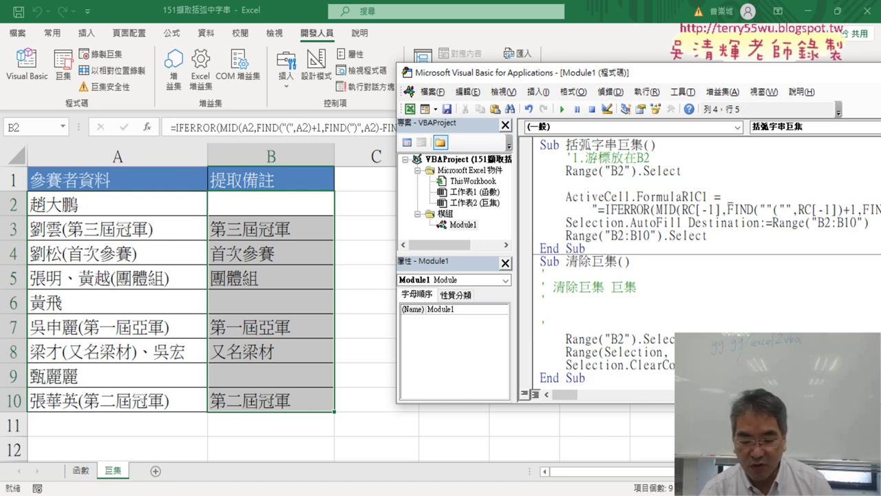
pyautogui.write("ㄘ'")
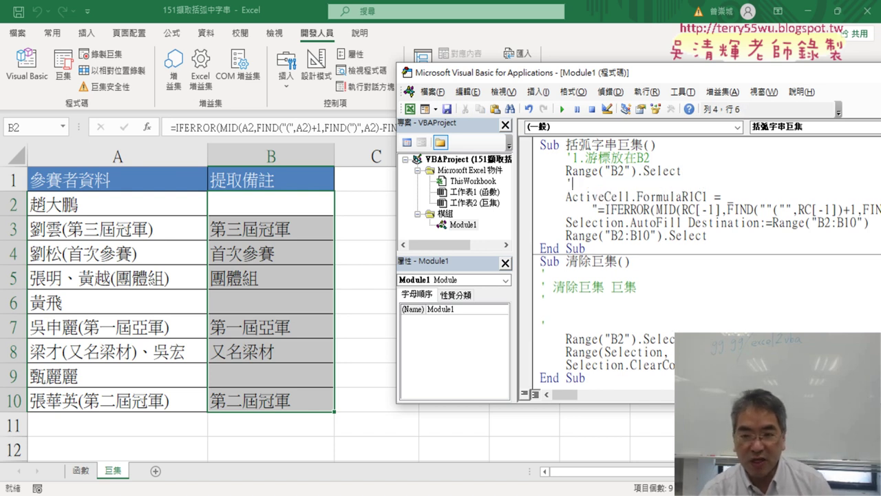
pyautogui.write('2')
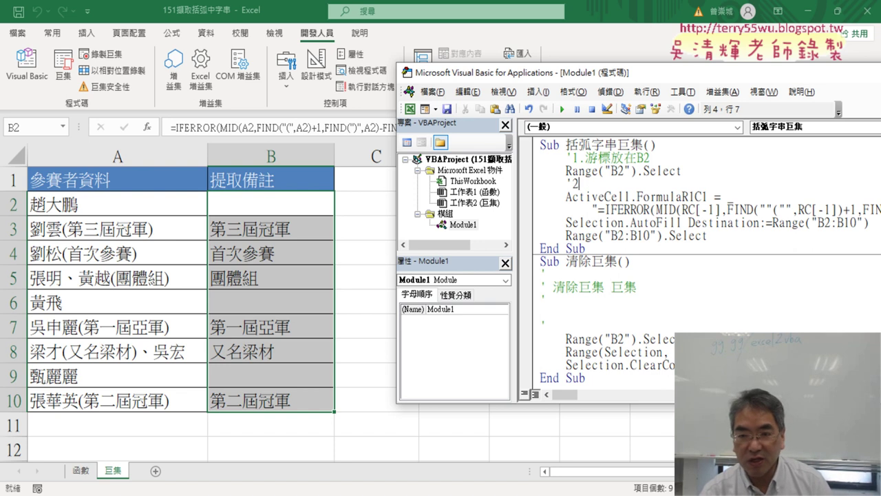
pyautogui.write('.')
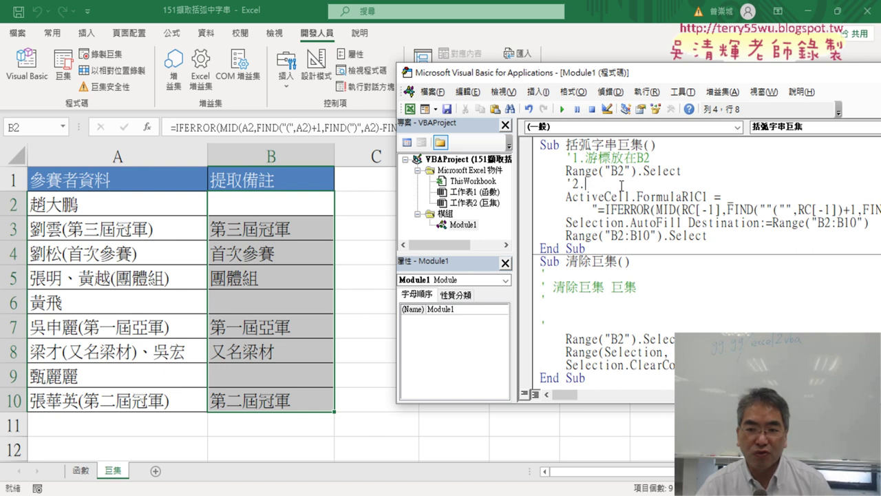
pyautogui.write('/')
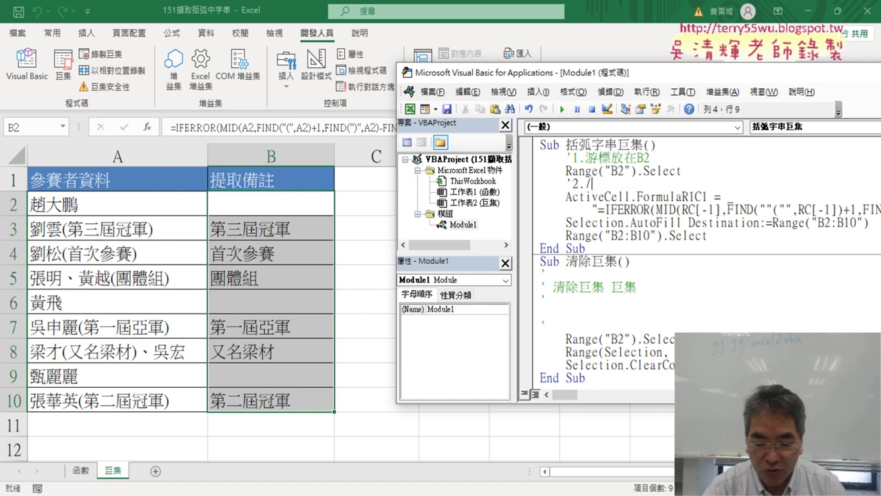
pyautogui.press('BackSpace')
pyautogui.write('書ㄨ')
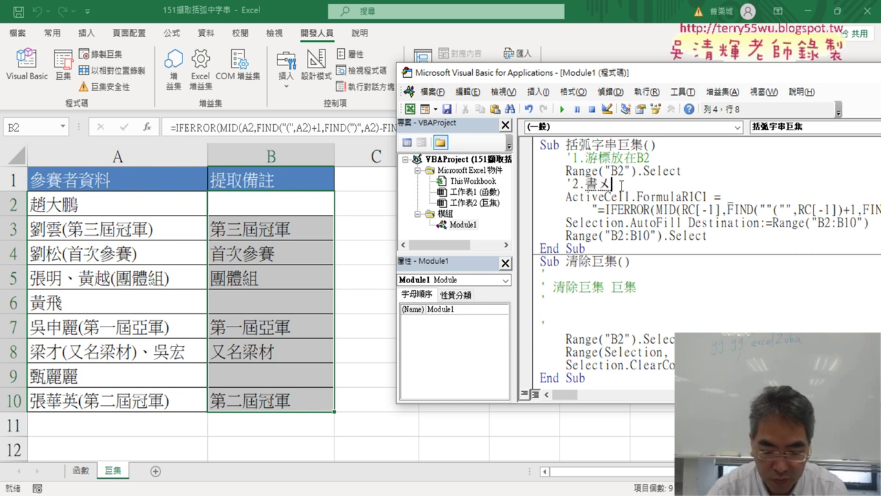
pyautogui.write('輸入儲ㄕ')
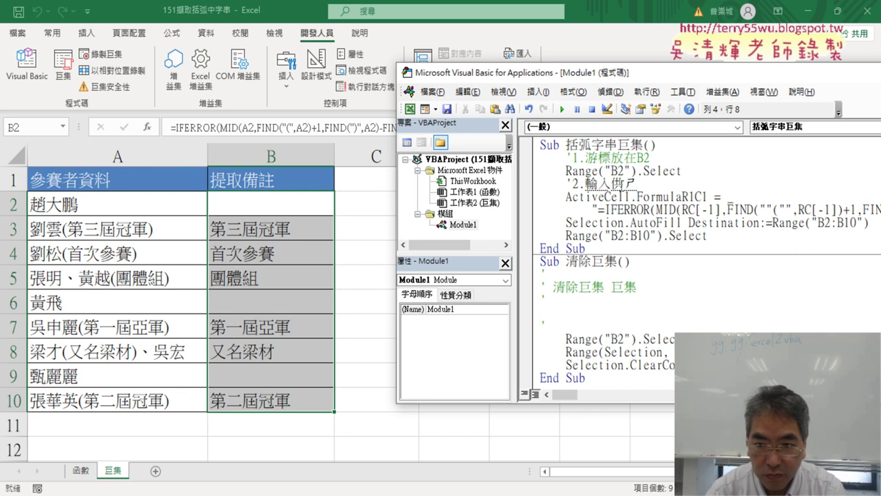
pyautogui.write('公式')
pyautogui.press('Return')
pyautogui.press('Down')
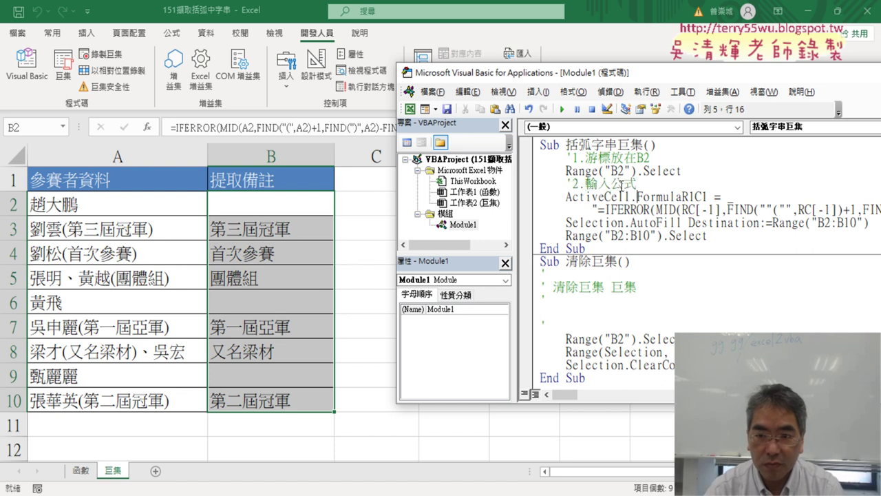
pyautogui.press('Down')
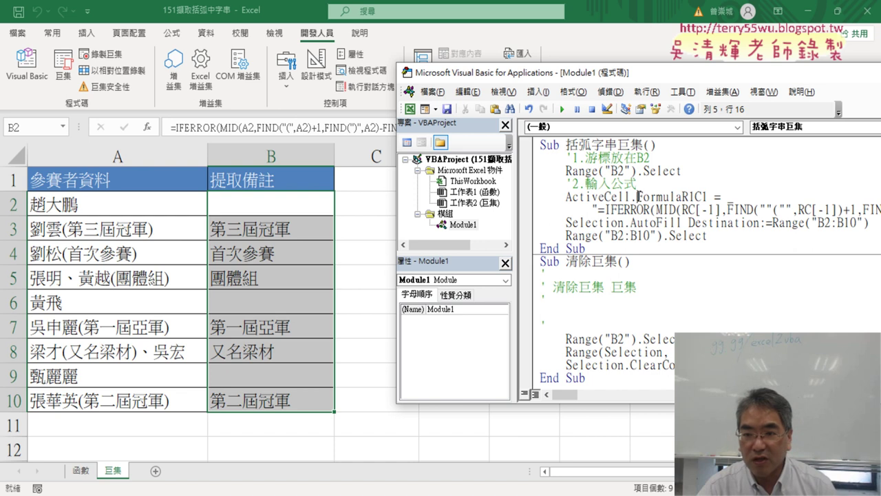
# - Open a blank line between the FormulaR1C1 and Selection.AutoFill statements
pyautogui.moveTo(637, 196); pyautogui.dragTo(709, 197)
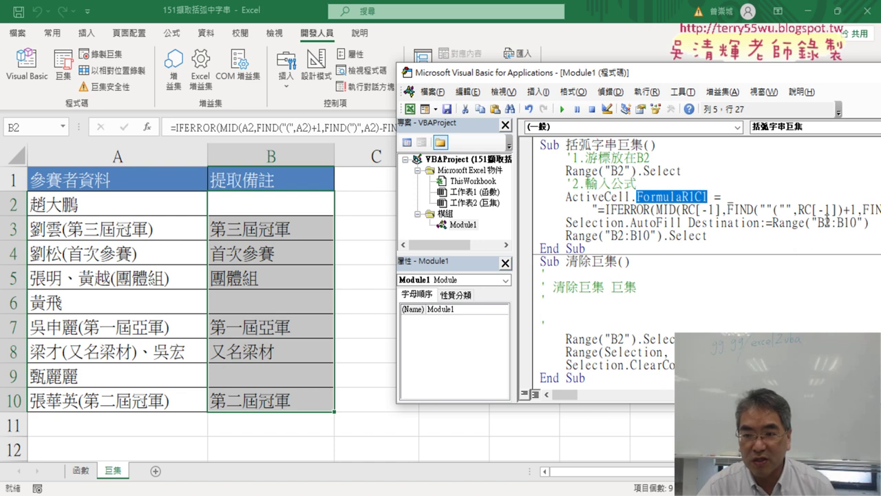
pyautogui.click(565, 222)
pyautogui.press('Return')
pyautogui.write("'3.")
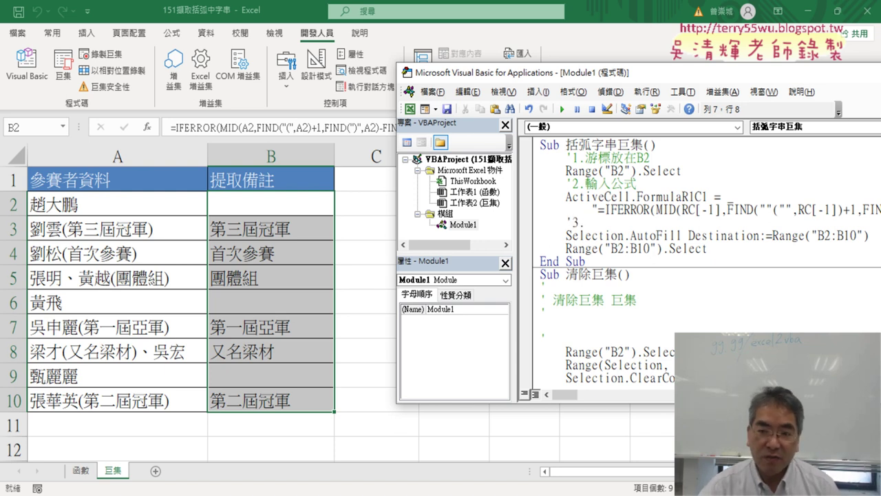
pyautogui.moveTo(630, 235); pyautogui.dragTo(683, 236)
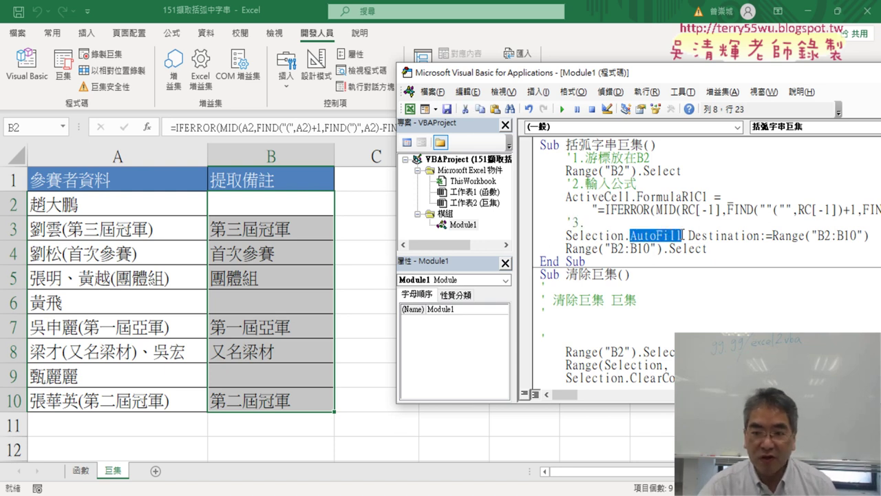
pyautogui.click(636, 221)
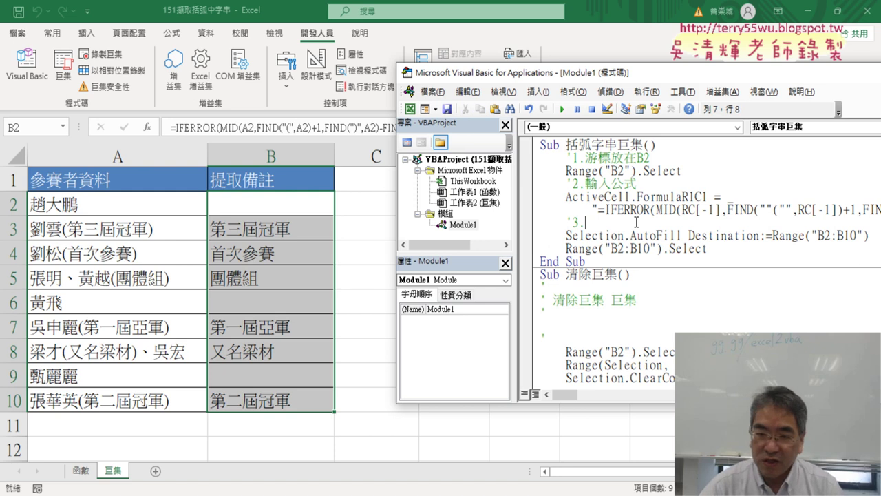
# - Type the comment '3.向下填滿公式 on that line, correcting the garbled input
pyautogui.write('c')
pyautogui.press('BackSpace')
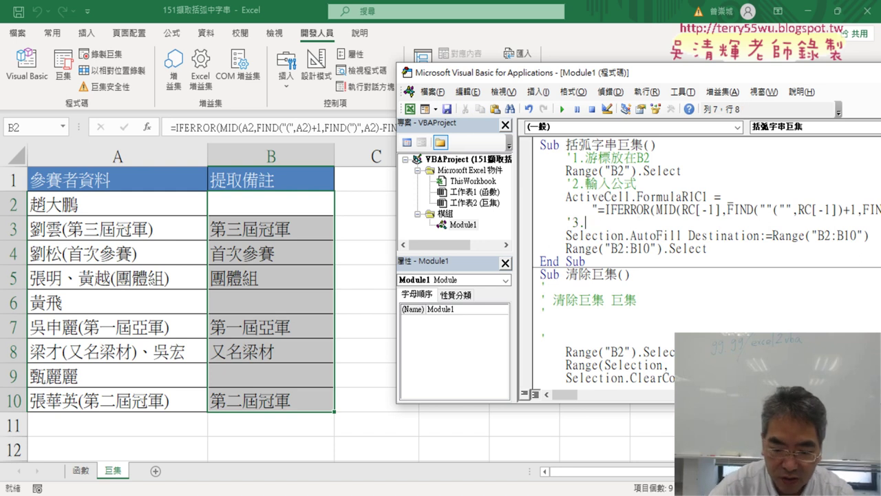
pyautogui.write('Ce04cea')
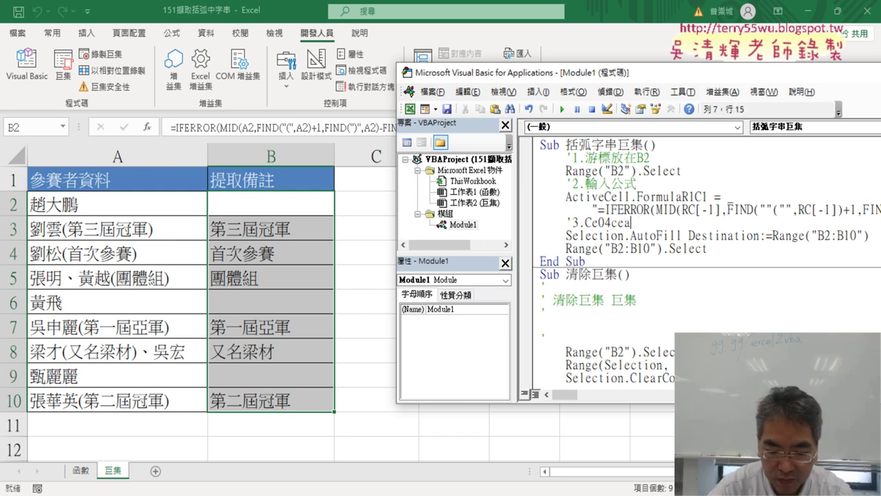
pyautogui.write('4te82')
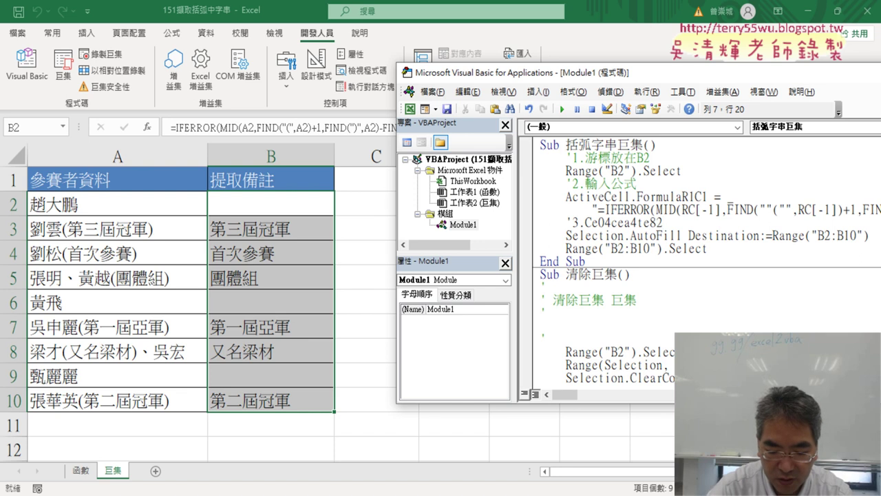
pyautogui.write('m83vx- ')
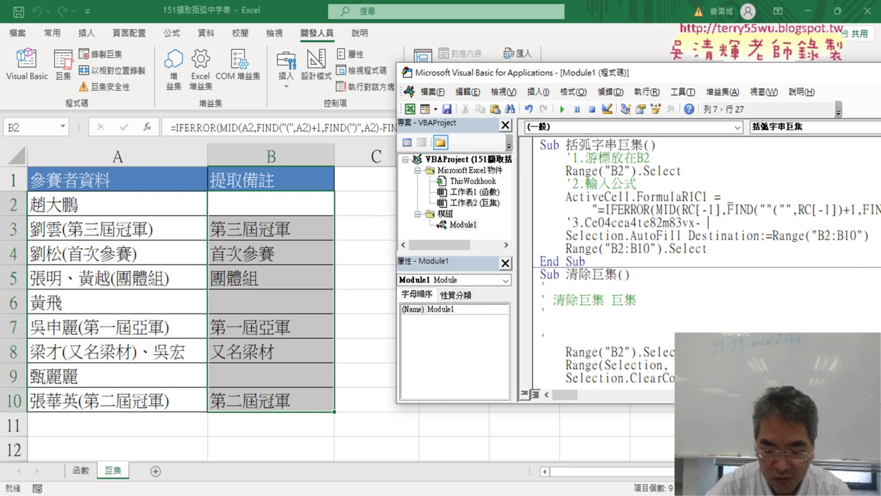
pyautogui.write('/4')
pyautogui.press('BackSpace')
pyautogui.press('BackSpace')
pyautogui.press('BackSpace')
pyautogui.press('BackSpace')
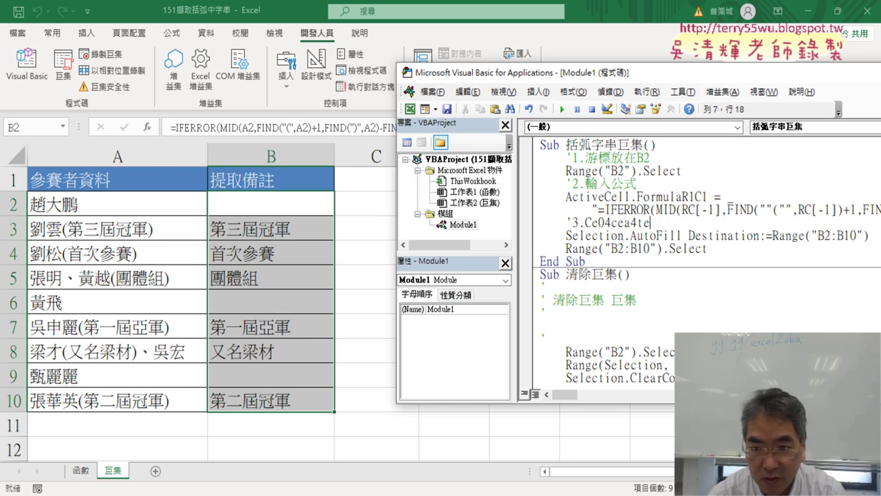
pyautogui.press('BackSpace')
pyautogui.press('BackSpace')
pyautogui.press('BackSpace')
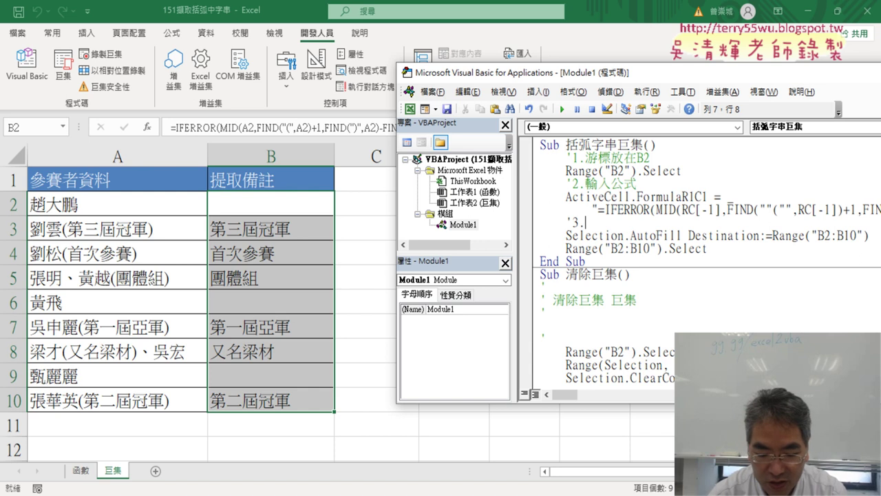
pyautogui.write('4vu')
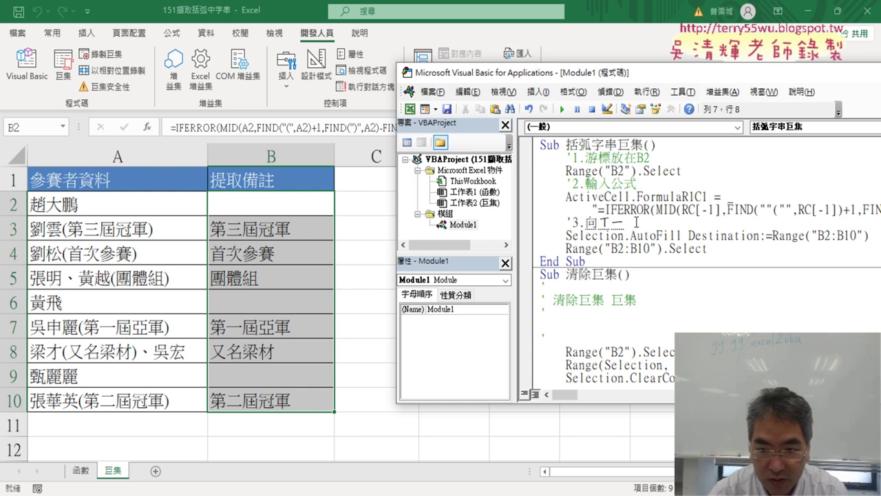
pyautogui.write('4wu06a0')
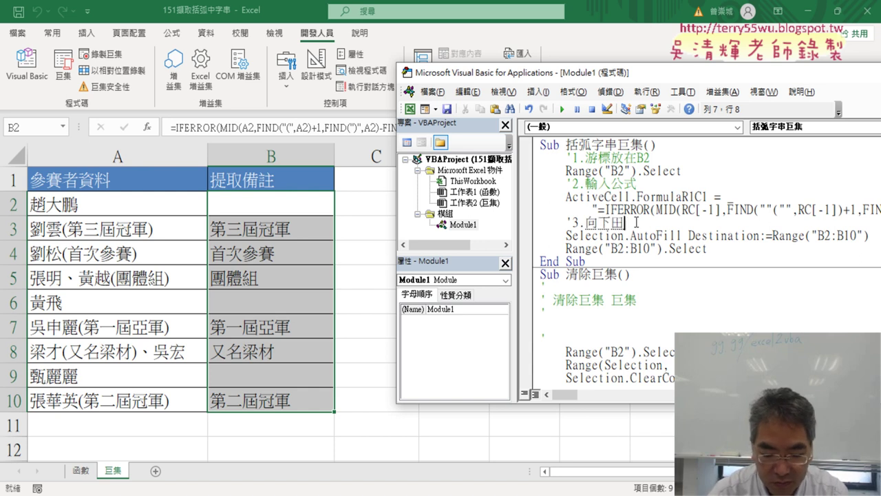
pyautogui.write('3')
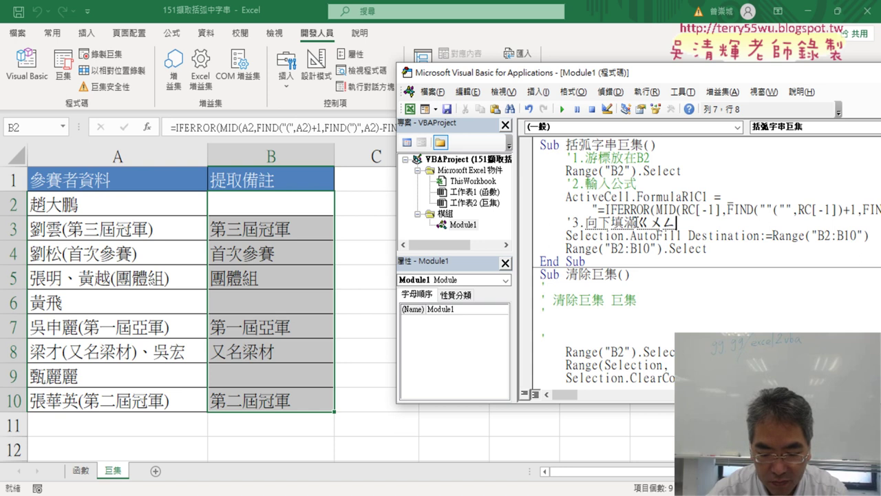
pyautogui.write(' g4')
pyautogui.press('Return')
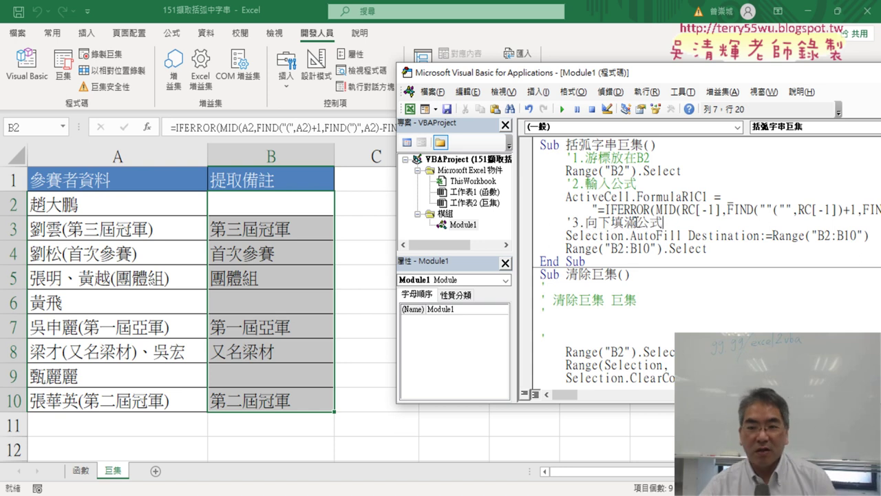
pyautogui.click(671, 275)
# - Highlight .Select, ActiveCell, the IFERROR formula and AutoFill to explain each statement
pyautogui.moveTo(627, 79); pyautogui.dragTo(488, 78)
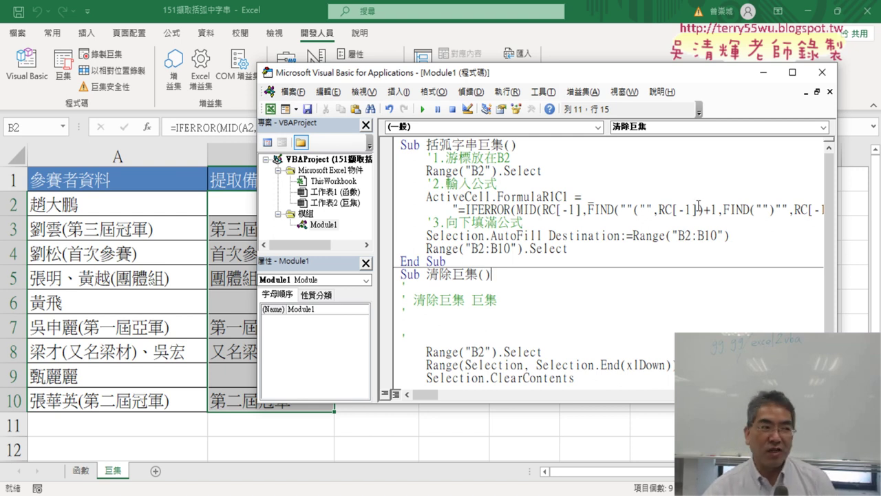
pyautogui.click(527, 158)
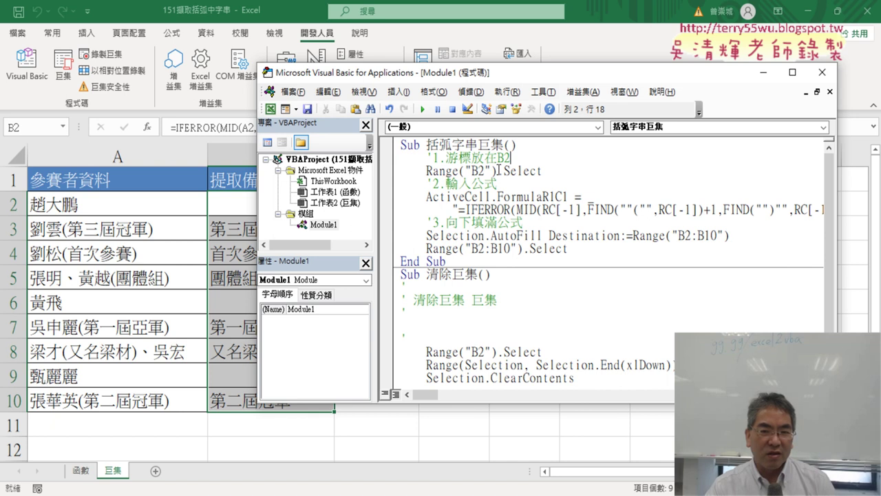
pyautogui.moveTo(497, 171); pyautogui.dragTo(542, 172)
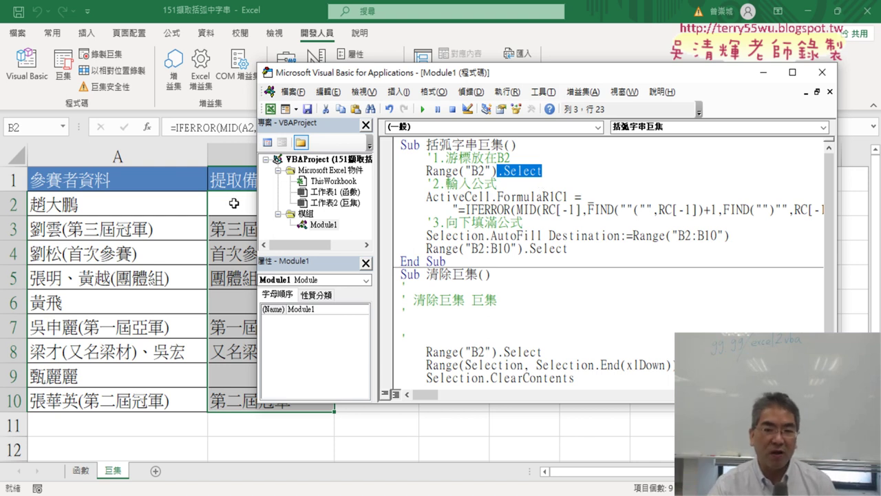
pyautogui.moveTo(458, 209); pyautogui.dragTo(764, 208)
pyautogui.moveTo(575, 196); pyautogui.dragTo(582, 196)
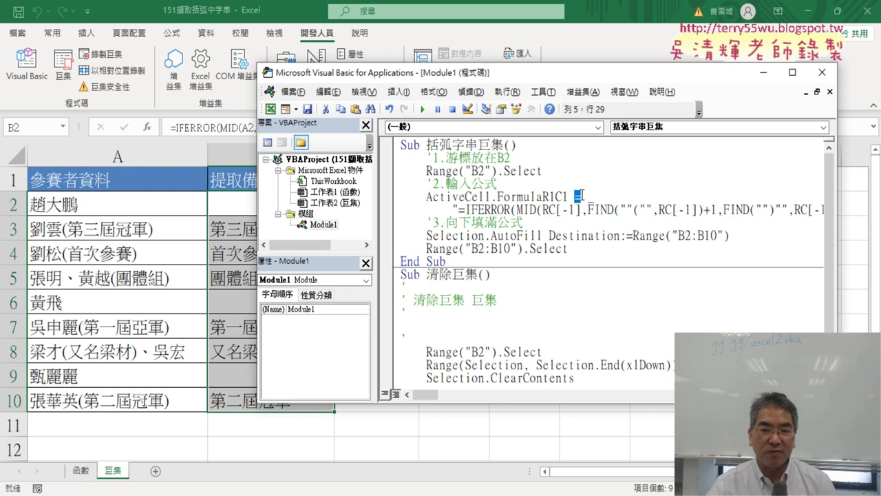
pyautogui.moveTo(426, 197); pyautogui.dragTo(491, 196)
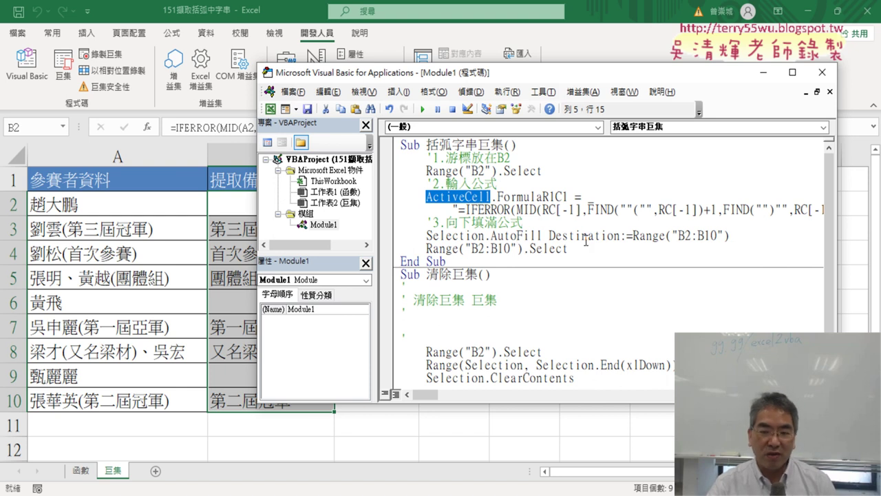
pyautogui.moveTo(729, 236); pyautogui.dragTo(427, 236)
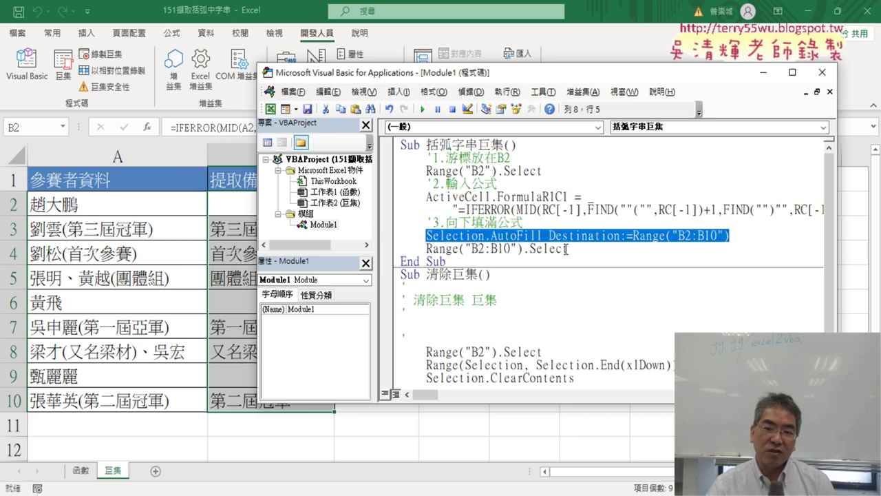
# - Delete the Range("B2:B10").Select line and its leftover empty line
pyautogui.moveTo(565, 249); pyautogui.dragTo(426, 250)
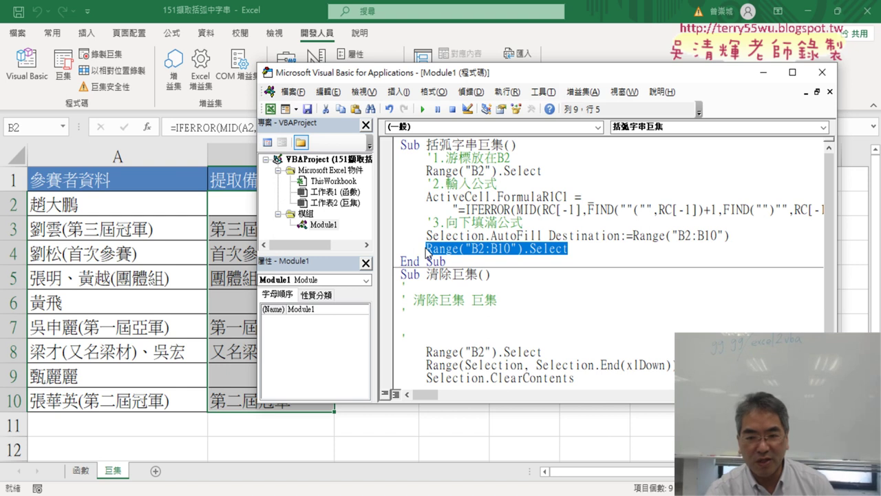
pyautogui.press('Delete')
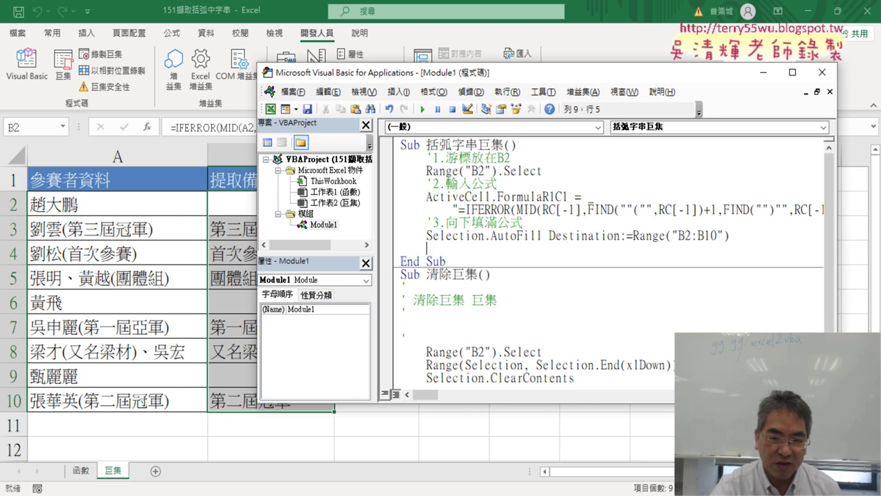
pyautogui.press('BackSpace')
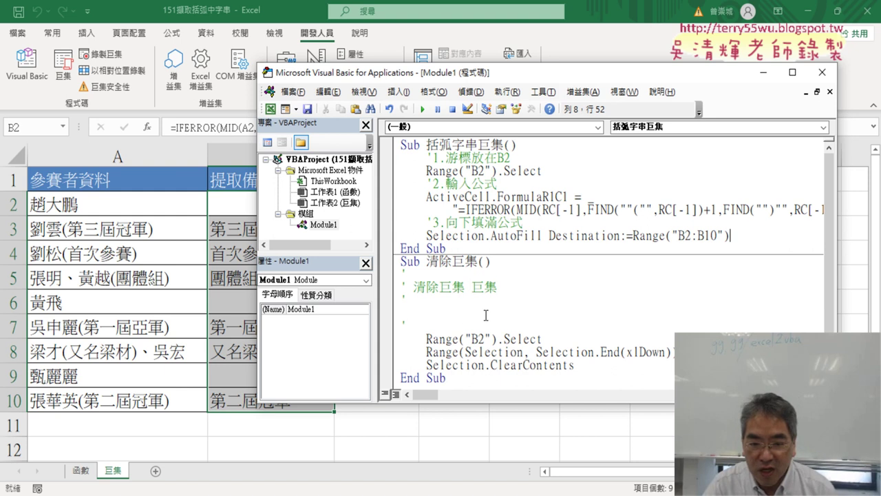
# - Replace 清除巨集's old comment block with a copy of '1.游標放在B2
pyautogui.moveTo(405, 333); pyautogui.dragTo(409, 277)
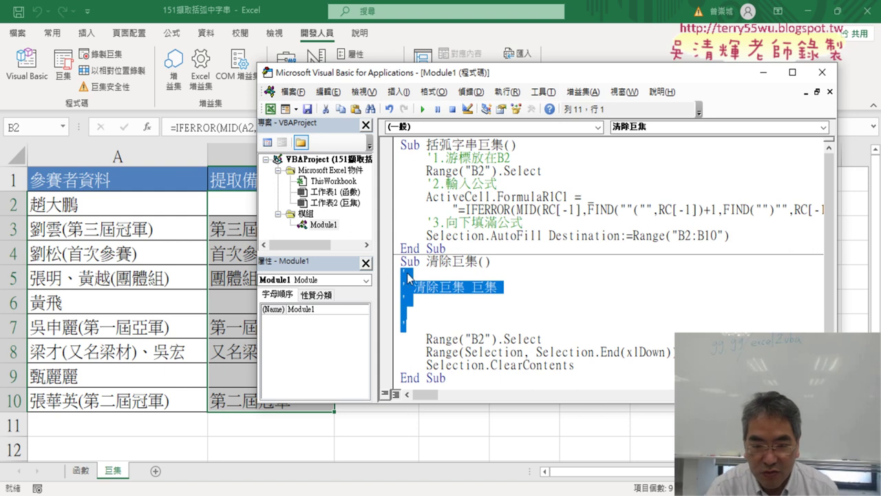
pyautogui.press('Delete')
pyautogui.moveTo(510, 157); pyautogui.dragTo(426, 157)
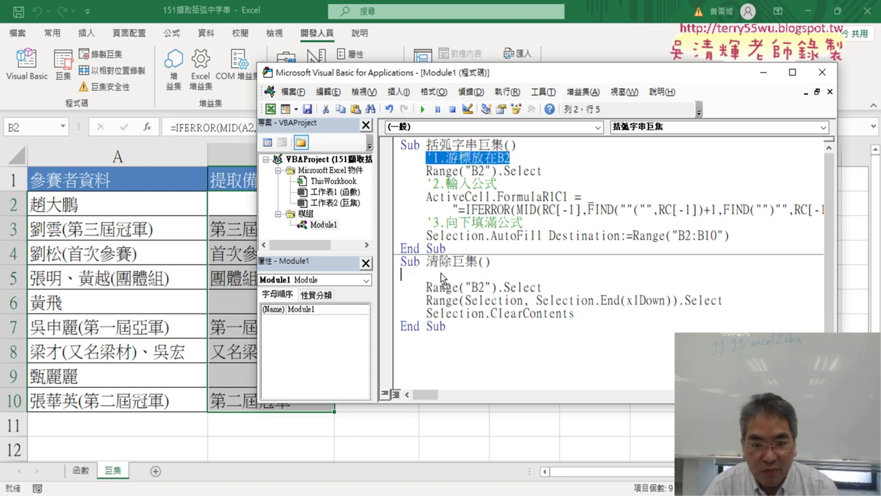
pyautogui.moveTo(442, 279); pyautogui.dragTo(441, 276)
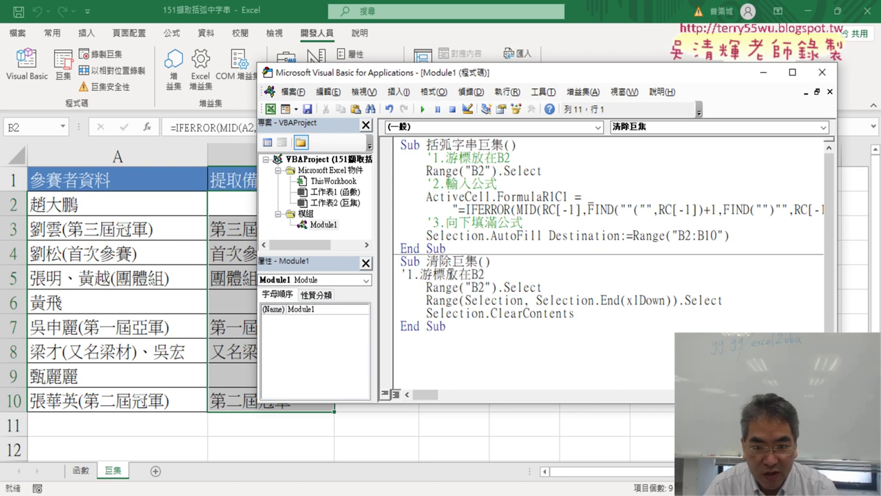
pyautogui.press('Tab')
pyautogui.click(571, 290)
# - Add the comments '2.CTRL+SHIFT+向下 and '3.按DELETE above the matching lines in 清除巨集
pyautogui.press('Return')
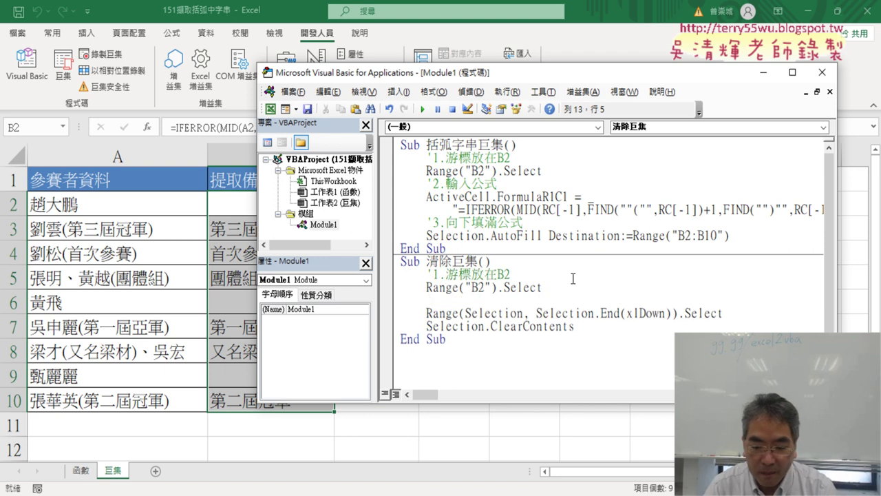
pyautogui.write("'2.")
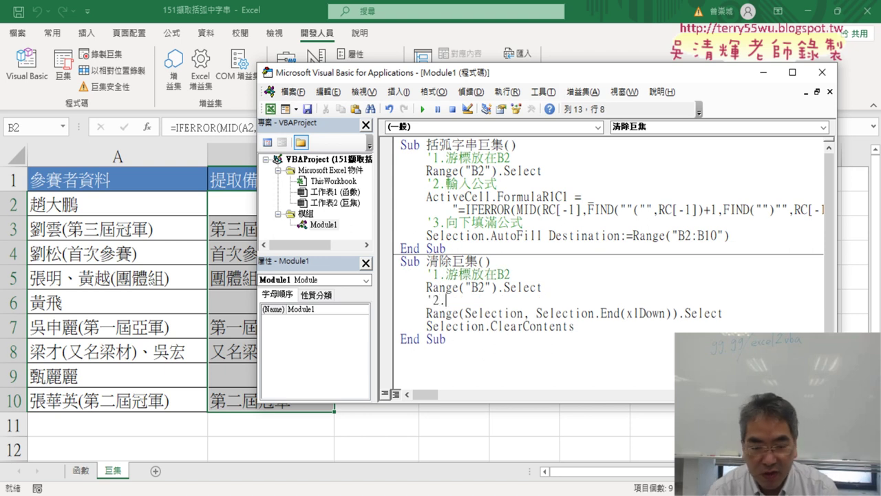
pyautogui.write('CT')
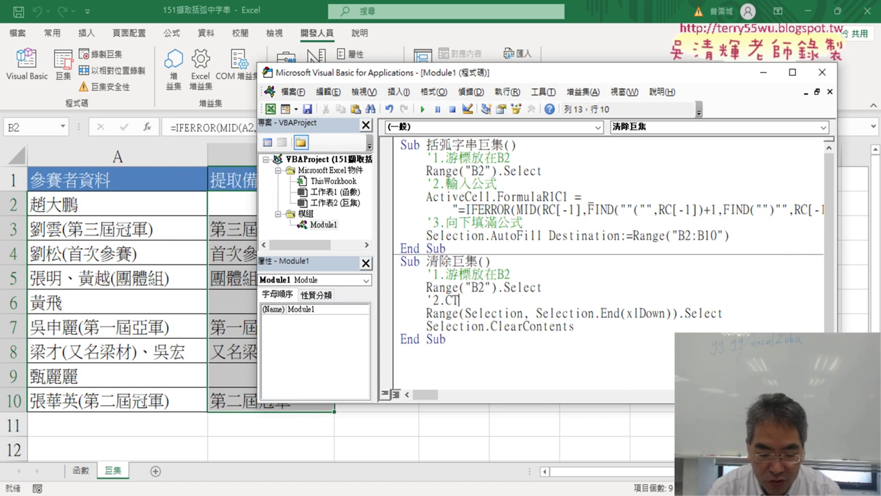
pyautogui.write('RL+S')
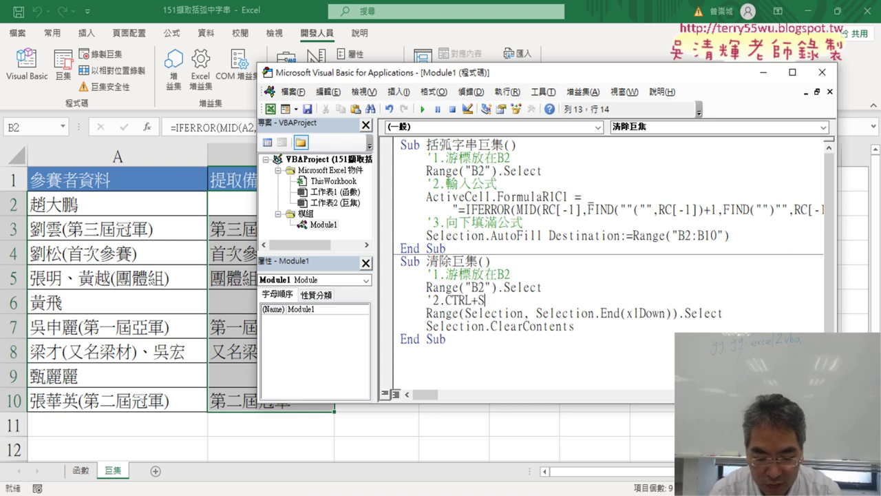
pyautogui.write('HI')
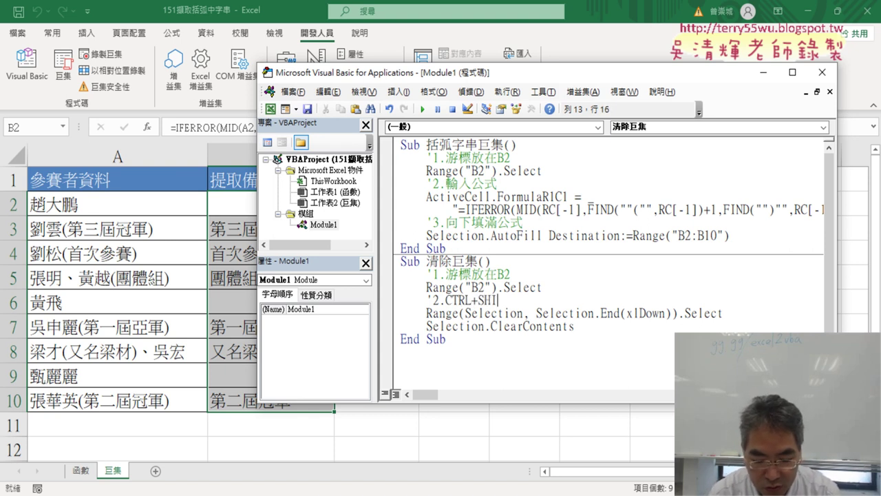
pyautogui.write('FT+')
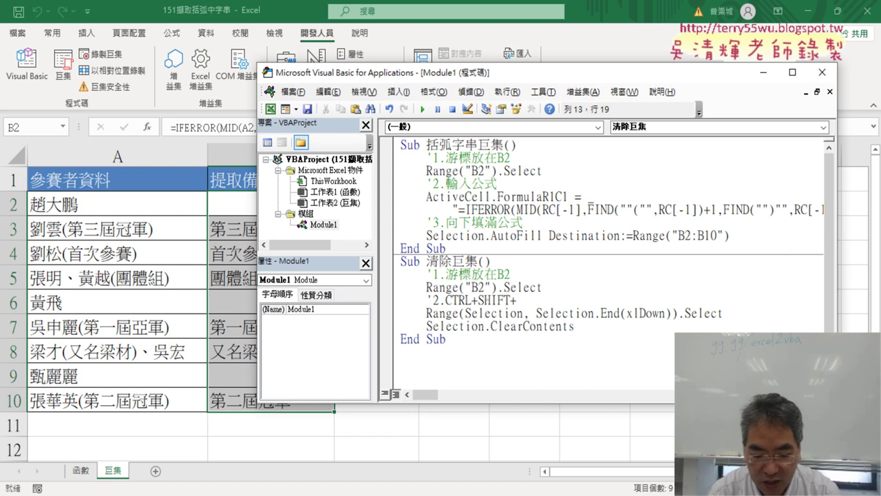
pyautogui.write('向下')
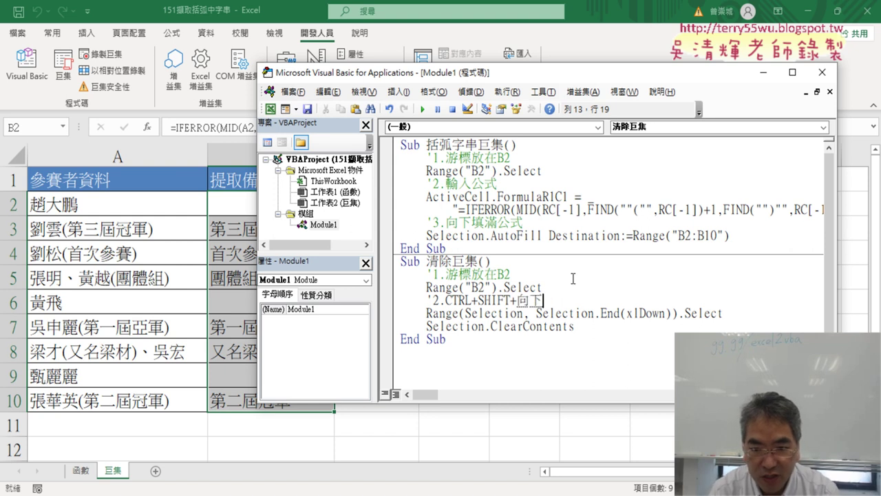
pyautogui.press('Return')
pyautogui.press('Down')
pyautogui.press('End')
pyautogui.press('Return')
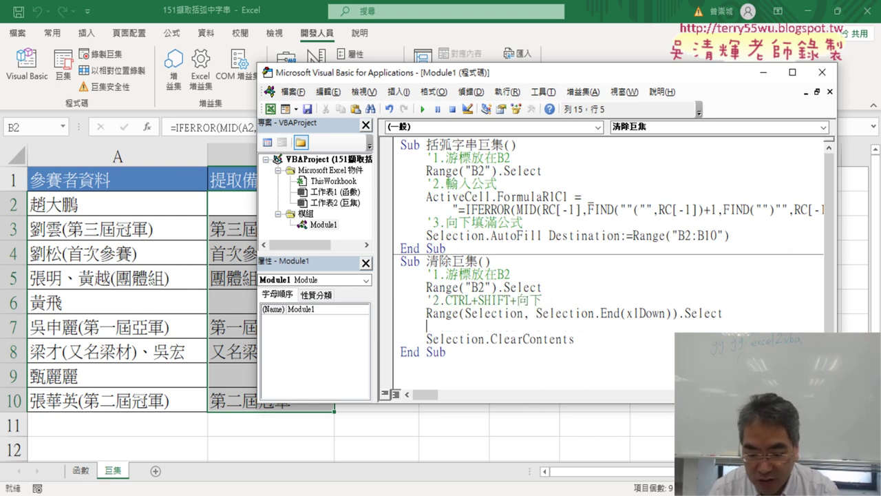
pyautogui.write('3.')
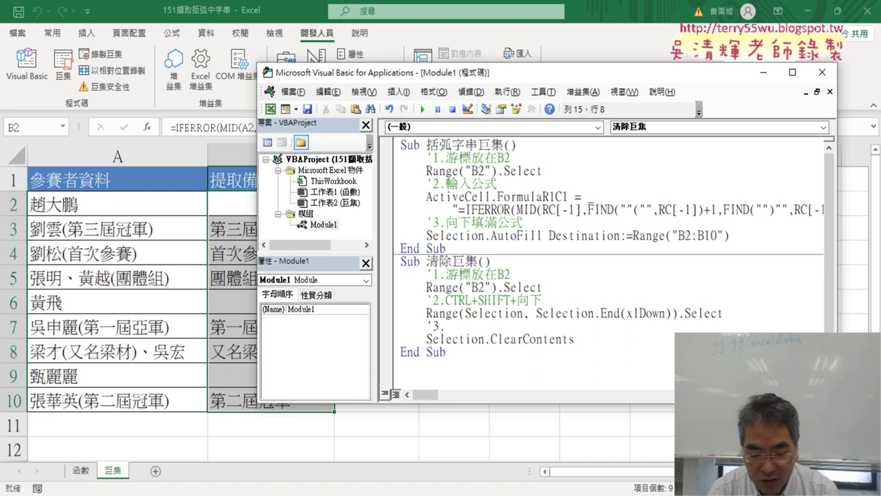
pyautogui.write('ㄋ')
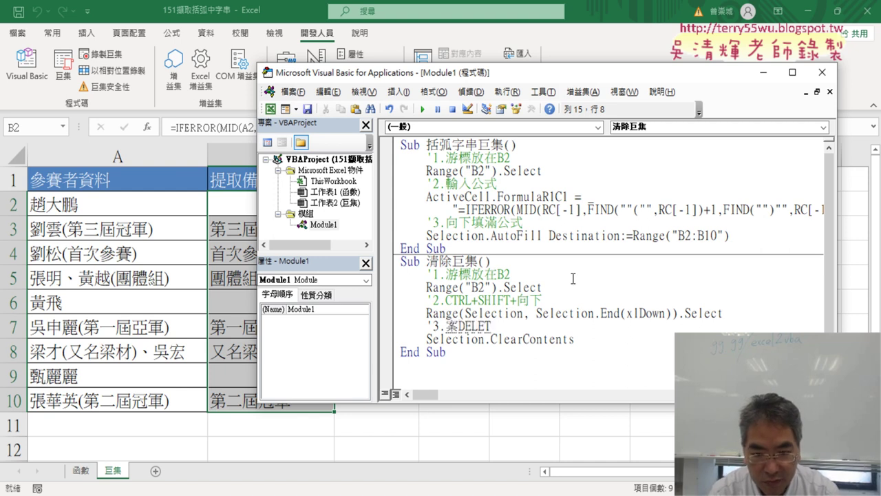
pyautogui.write('E')
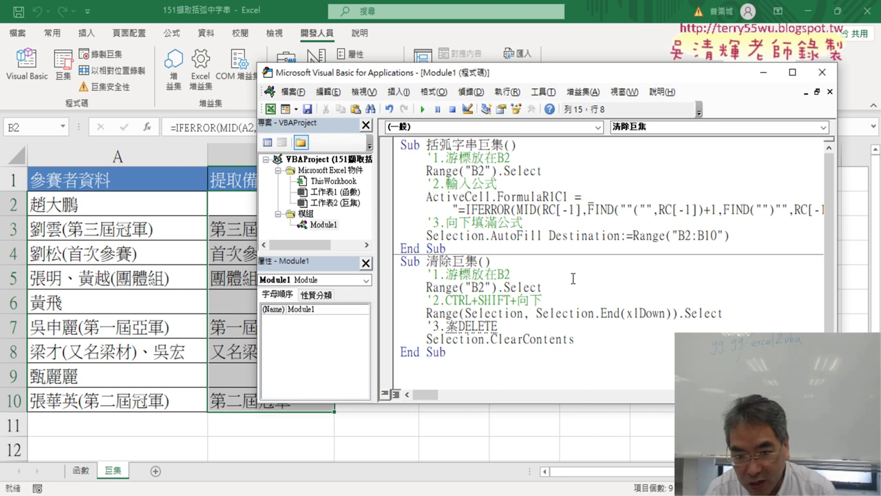
pyautogui.press('Down')
pyautogui.press('Down')
pyautogui.press('Return')
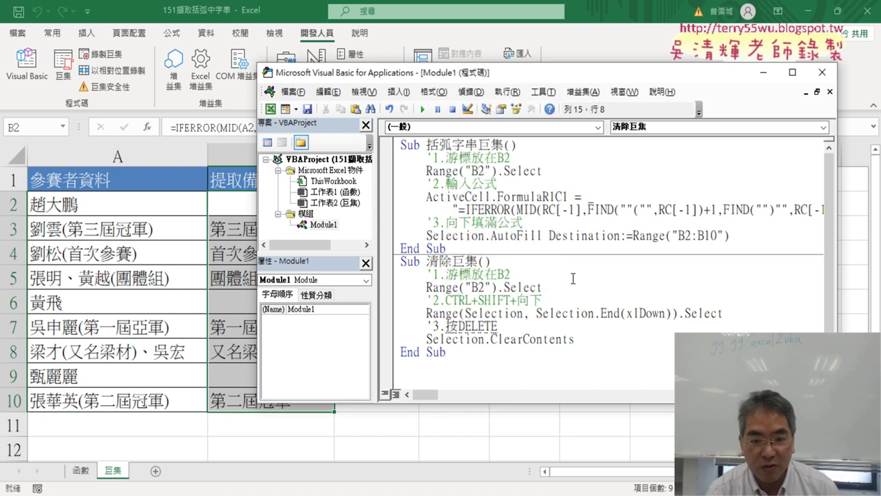
pyautogui.click(633, 235)
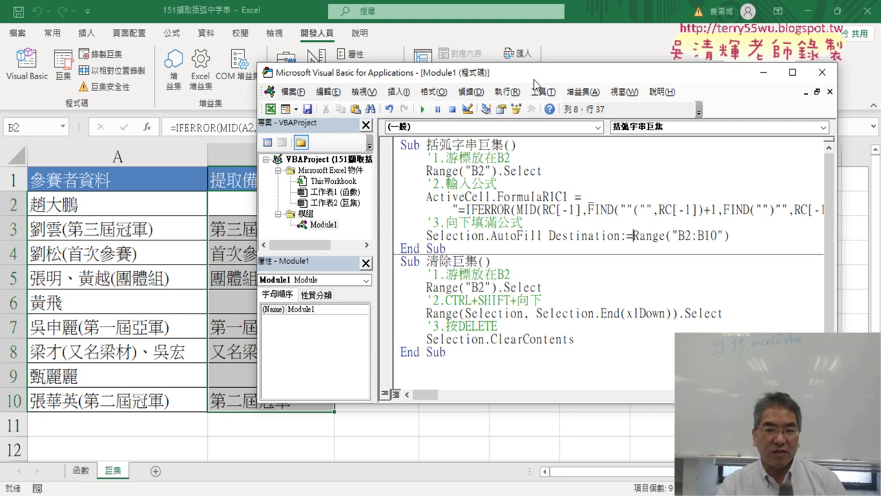
# - Run 清除巨集 and 括弧字串巨集 alternately from the editor, filling and emptying B3:B10
pyautogui.moveTo(534, 80); pyautogui.dragTo(625, 85)
pyautogui.click(570, 303)
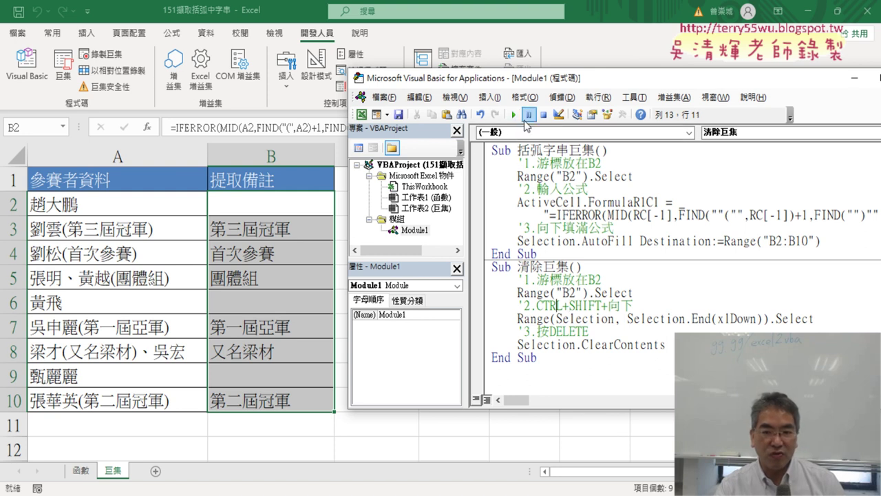
pyautogui.click(514, 115)
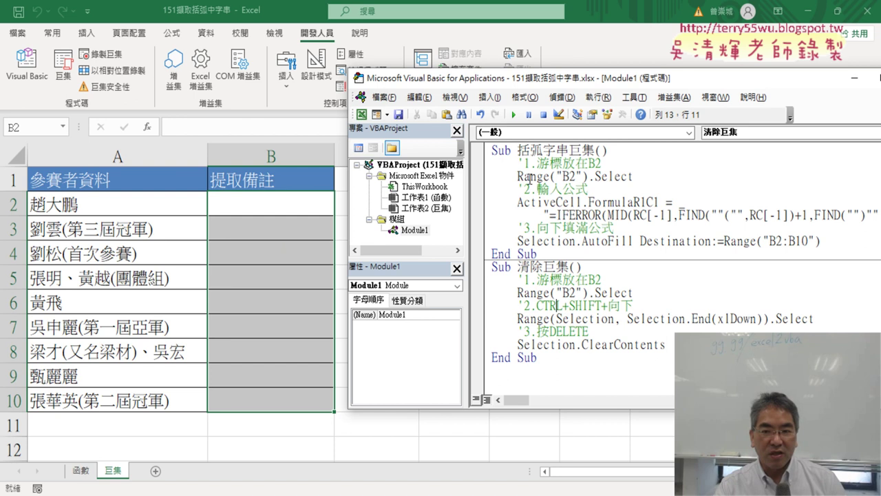
pyautogui.click(565, 189)
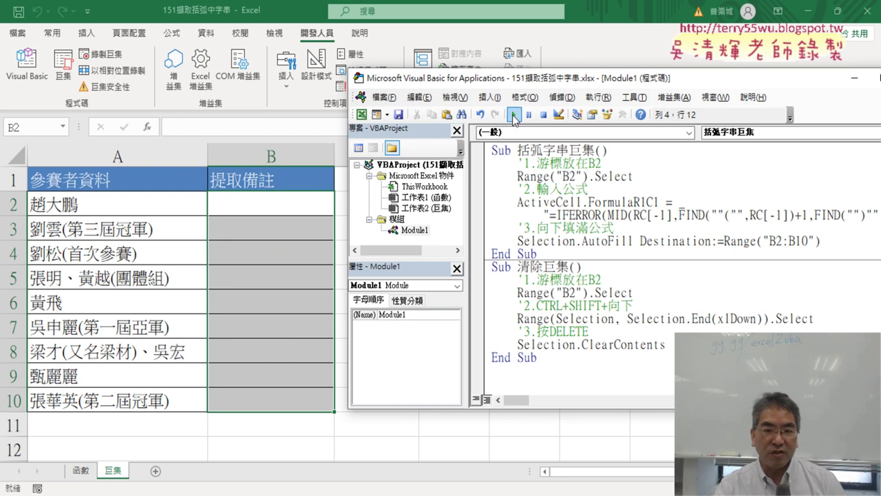
pyautogui.click(514, 115)
pyautogui.click(544, 305)
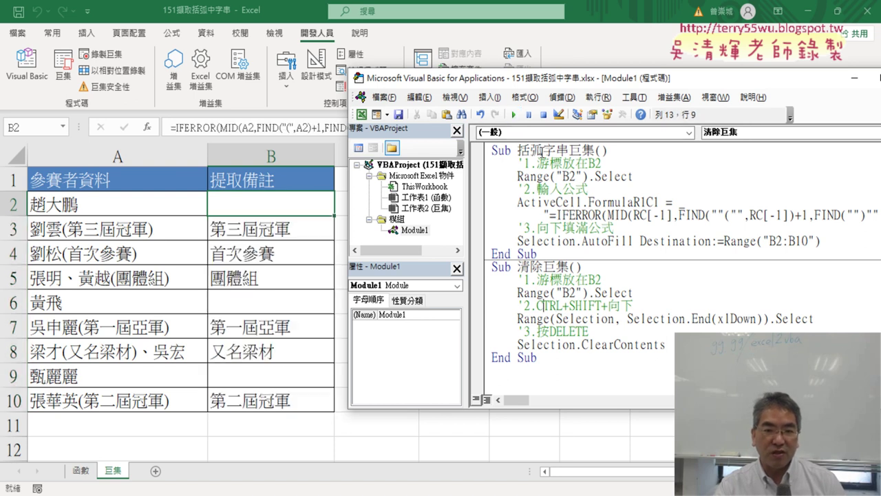
pyautogui.click(514, 115)
pyautogui.click(550, 206)
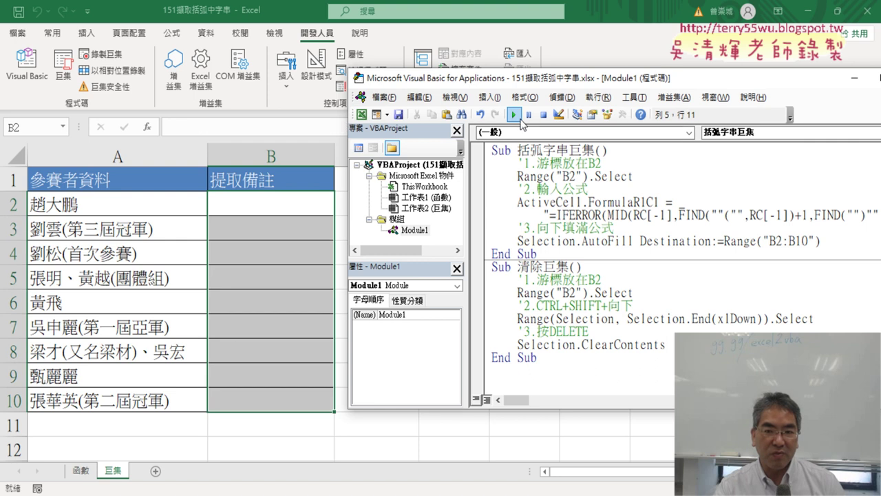
pyautogui.click(516, 115)
pyautogui.click(530, 303)
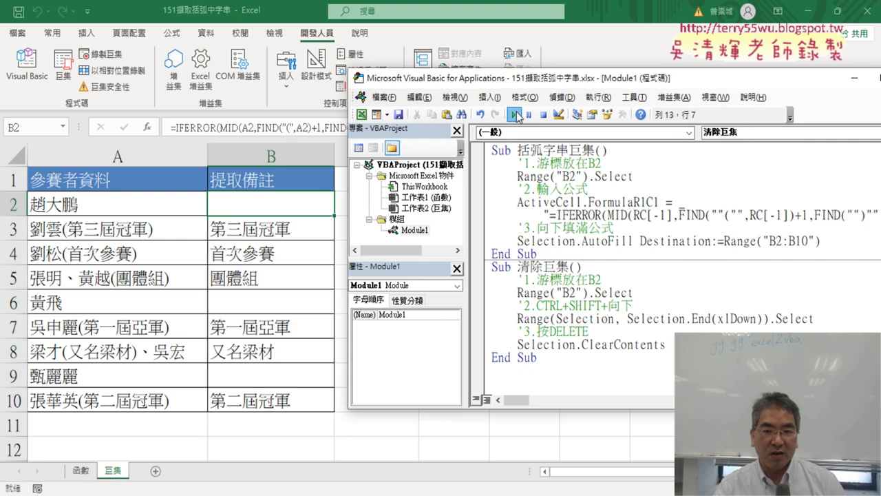
pyautogui.click(515, 115)
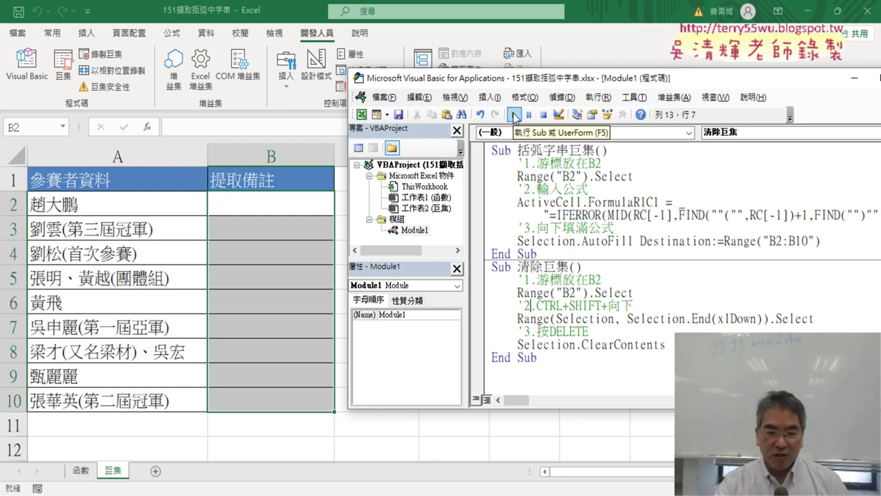
pyautogui.moveTo(581, 82); pyautogui.dragTo(371, 98)
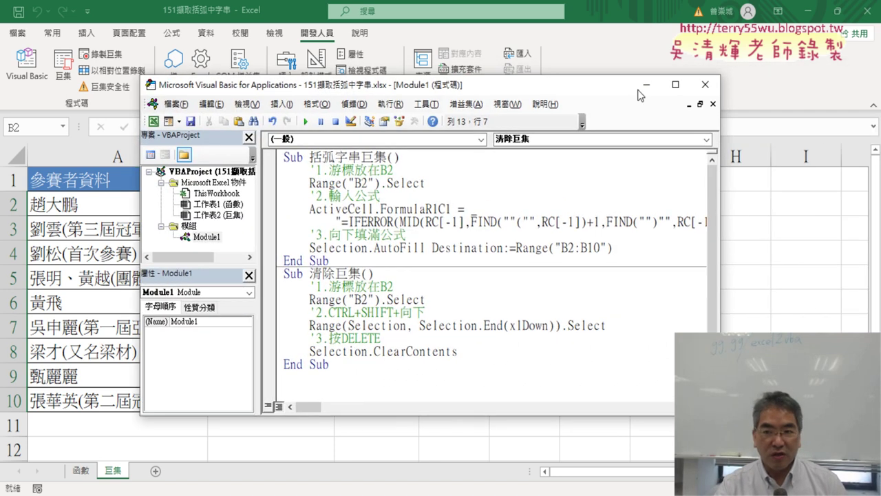
# - Bring up the macro's code from the Macros list, then close the VBA editor again
pyautogui.click(705, 95)
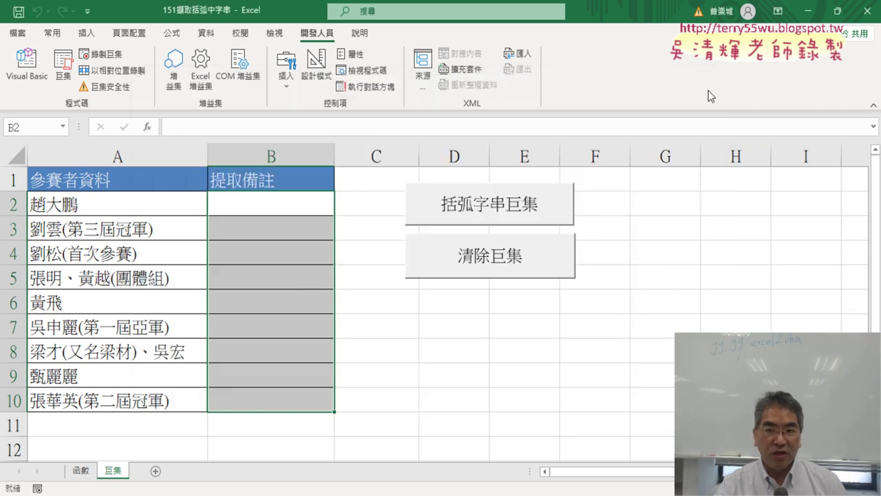
pyautogui.click(63, 68)
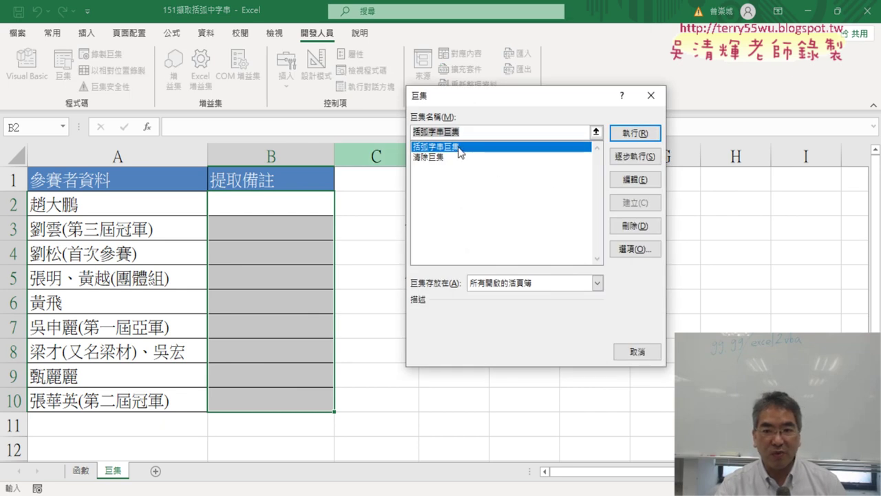
pyautogui.click(634, 180)
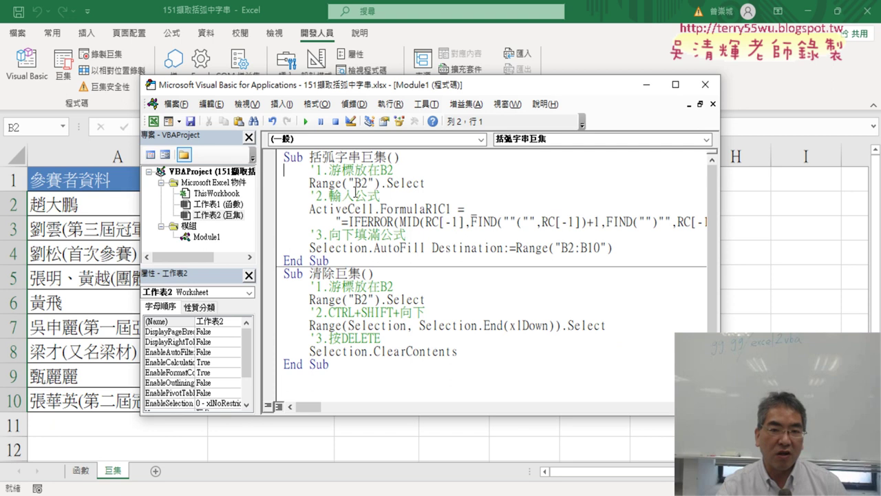
pyautogui.click(705, 84)
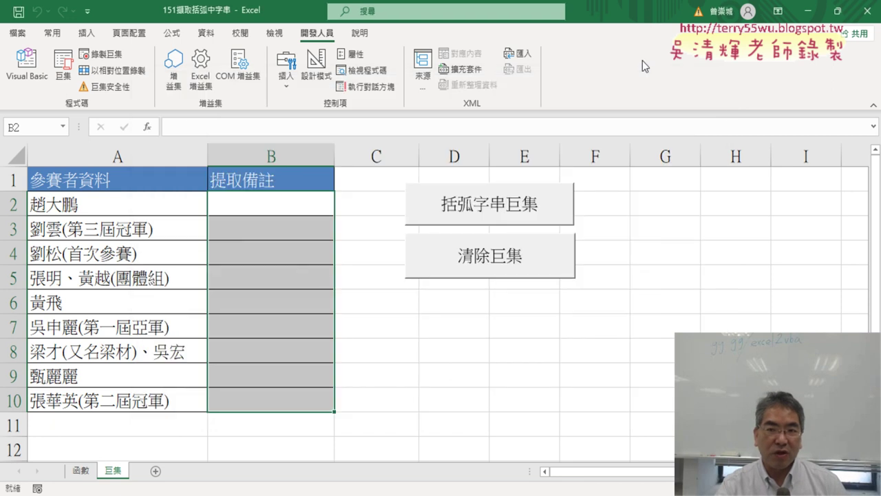
# - Reopen the VBA editor and widen it to show the longer formula lines
pyautogui.click(28, 72)
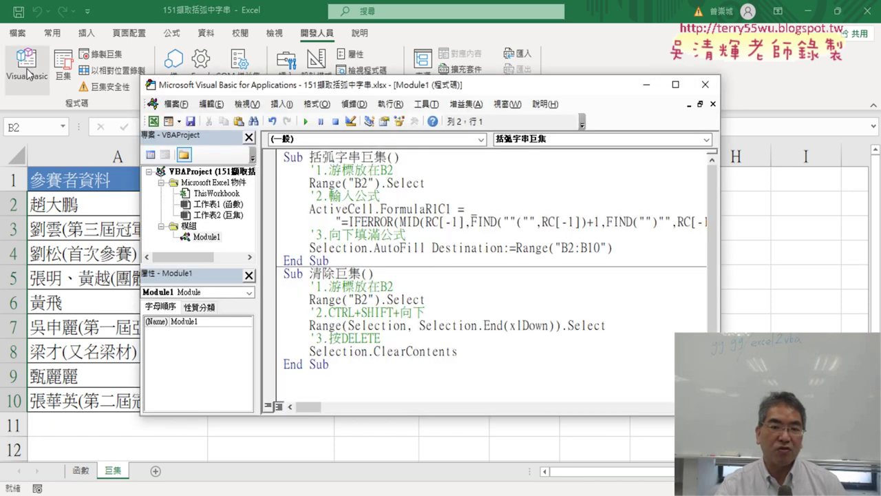
pyautogui.moveTo(721, 256); pyautogui.dragTo(837, 256)
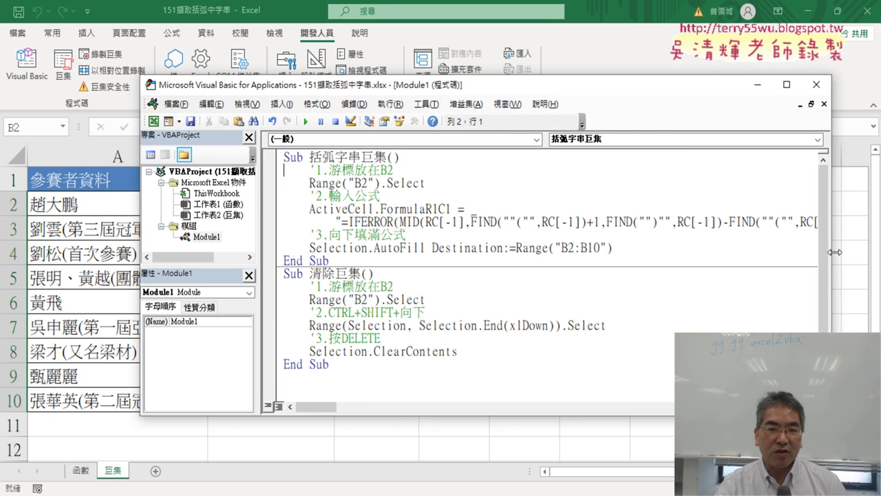
pyautogui.moveTo(309, 157); pyautogui.dragTo(388, 157)
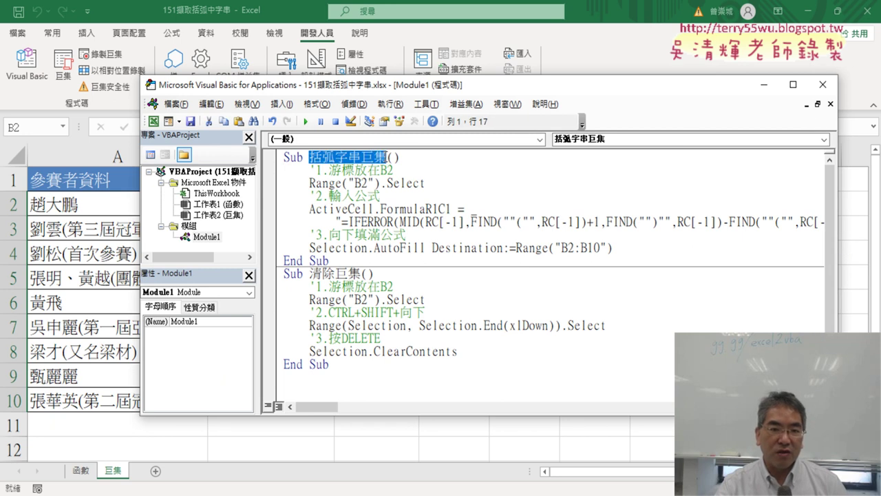
pyautogui.click(370, 170)
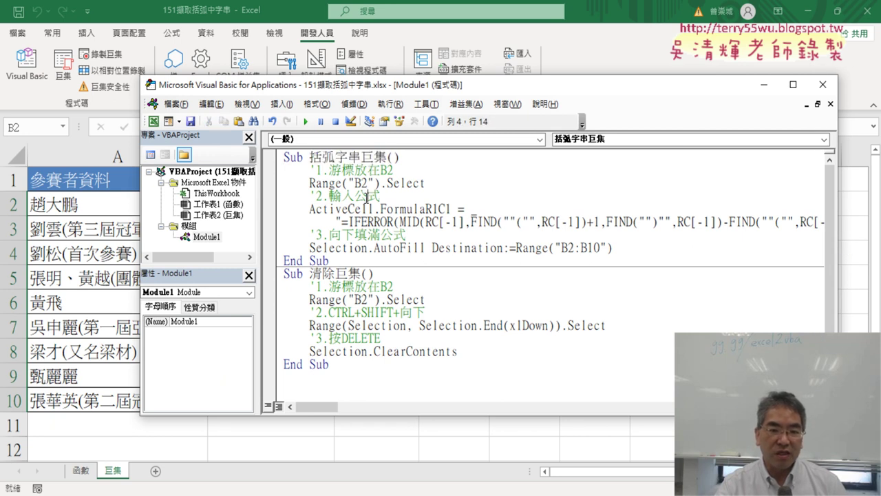
# - Review the '3.向下填滿公式' comment in Module1, then save, triggering the macro-free workbook warning
pyautogui.moveTo(417, 238); pyautogui.dragTo(317, 237)
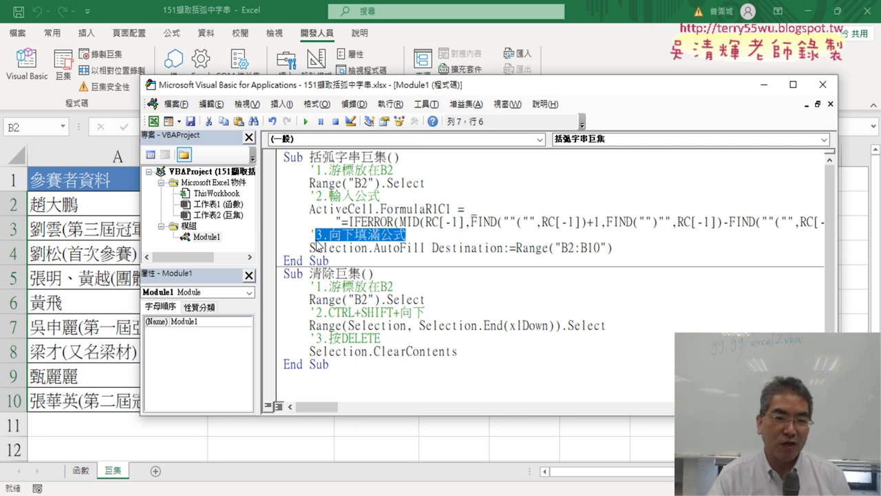
pyautogui.click(493, 209)
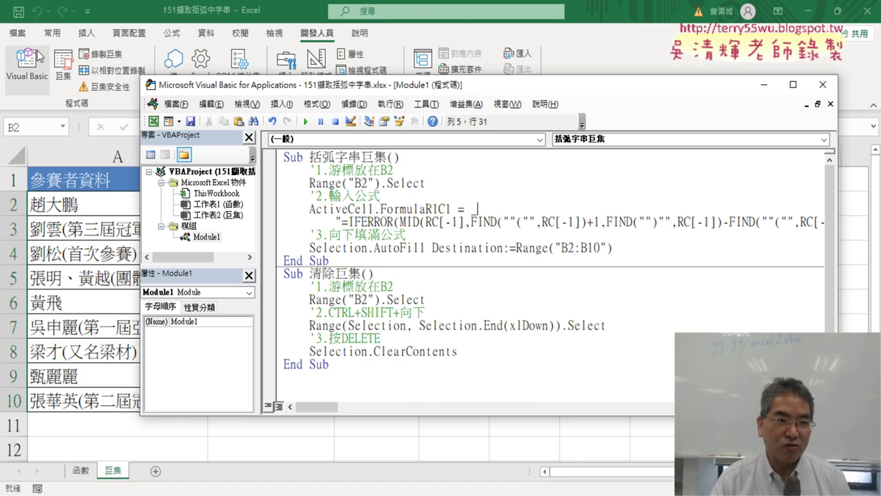
pyautogui.click(19, 12)
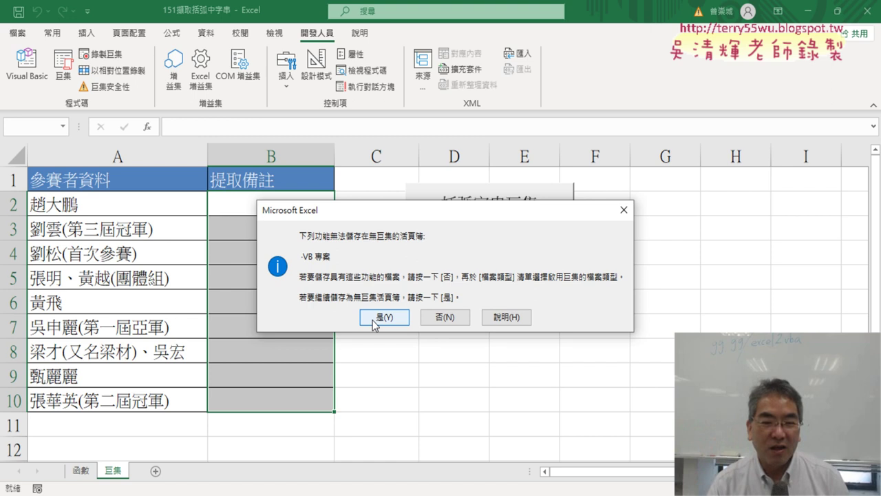
# - Decline the macro-free save and save 151擷取括弧中字串 as an Excel Macro-Enabled Workbook
pyautogui.click(445, 318)
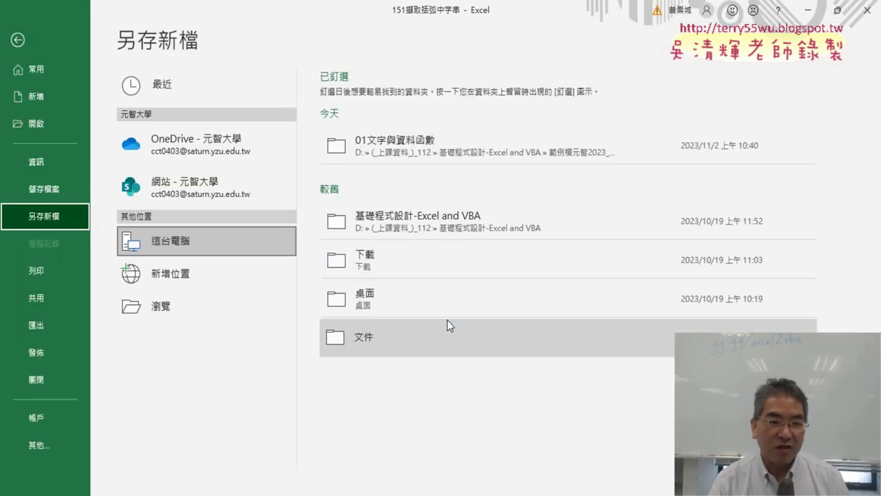
pyautogui.click(18, 40)
pyautogui.click(15, 31)
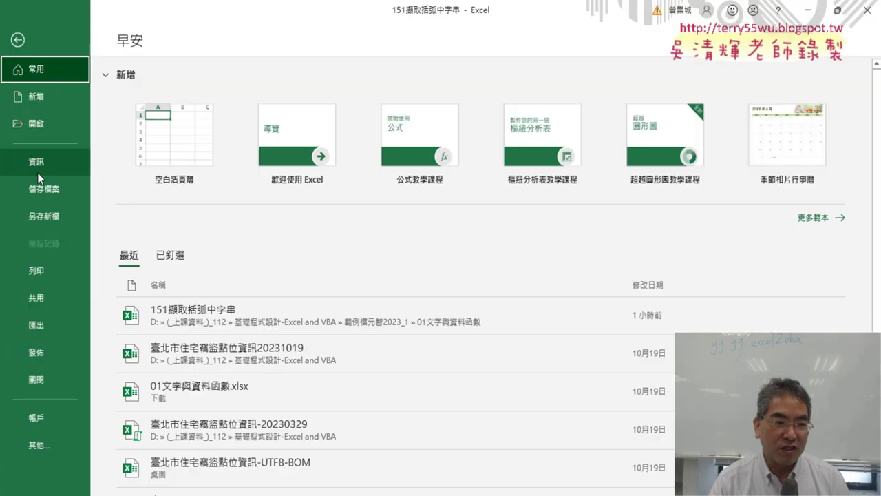
pyautogui.click(49, 218)
pyautogui.click(178, 311)
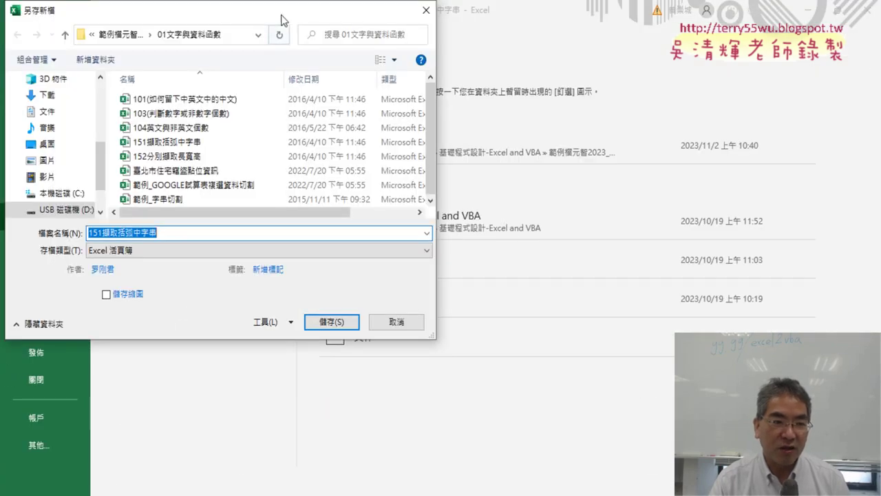
pyautogui.moveTo(289, 14); pyautogui.dragTo(384, 20)
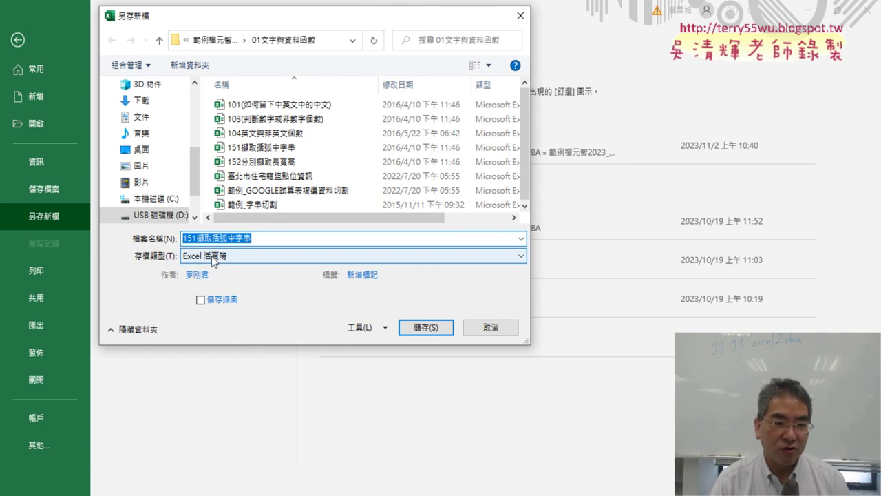
pyautogui.click(213, 258)
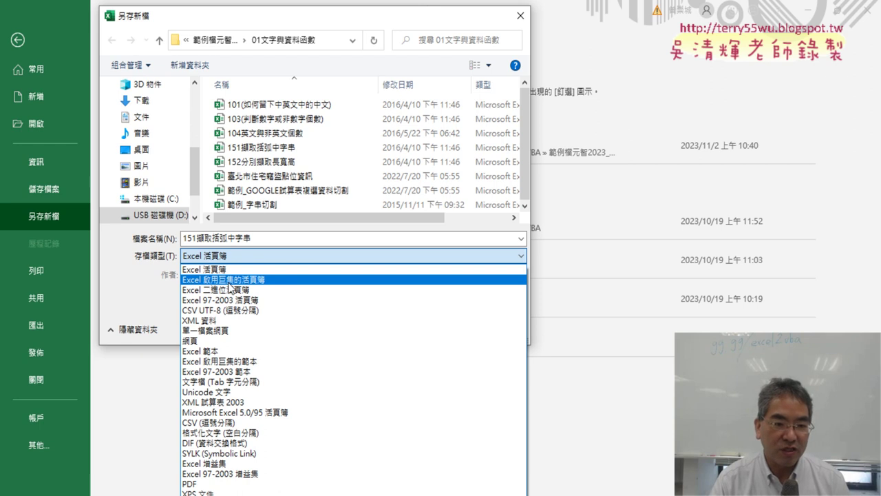
pyautogui.click(231, 281)
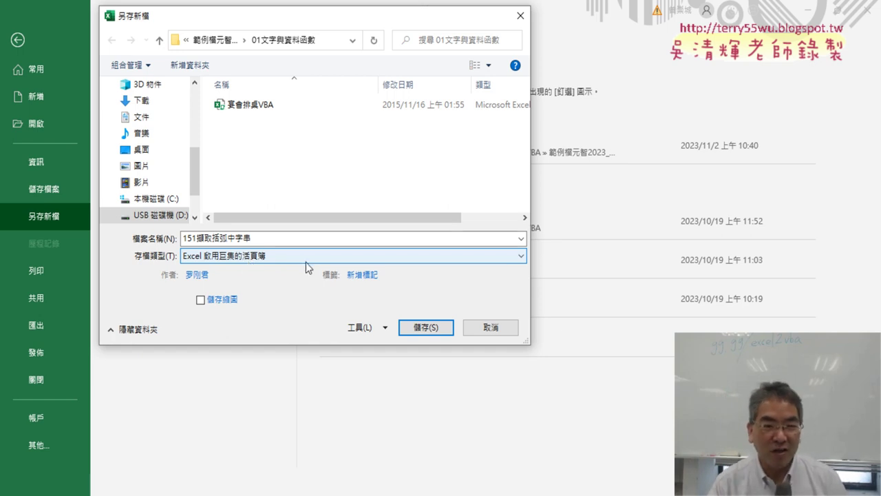
pyautogui.click(422, 327)
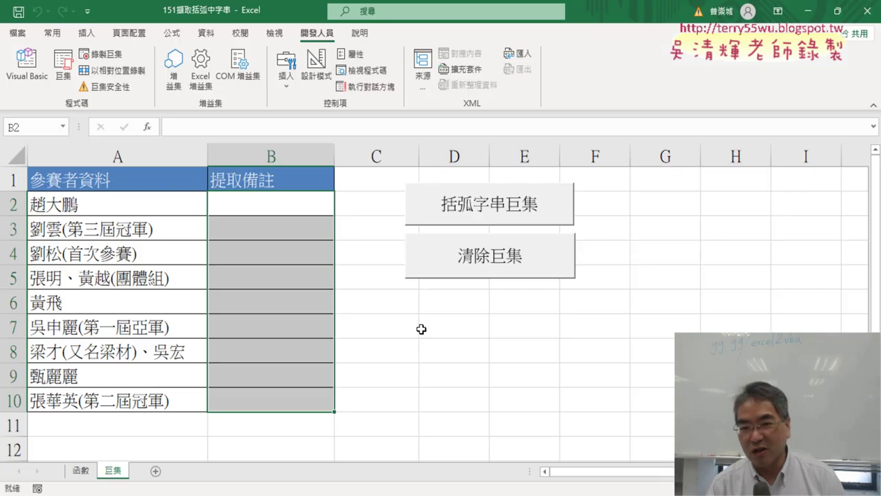